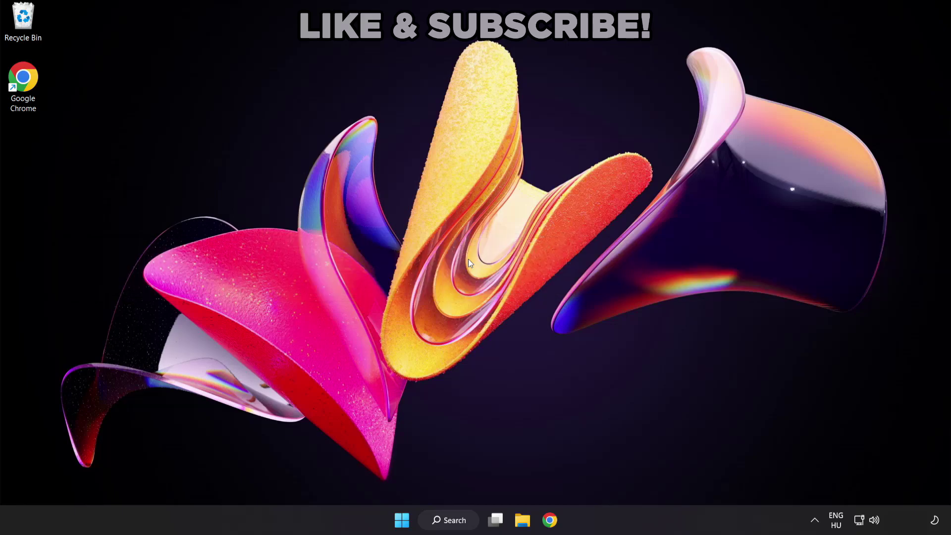
Search Windows for 'device manager'
left_click(457, 524)
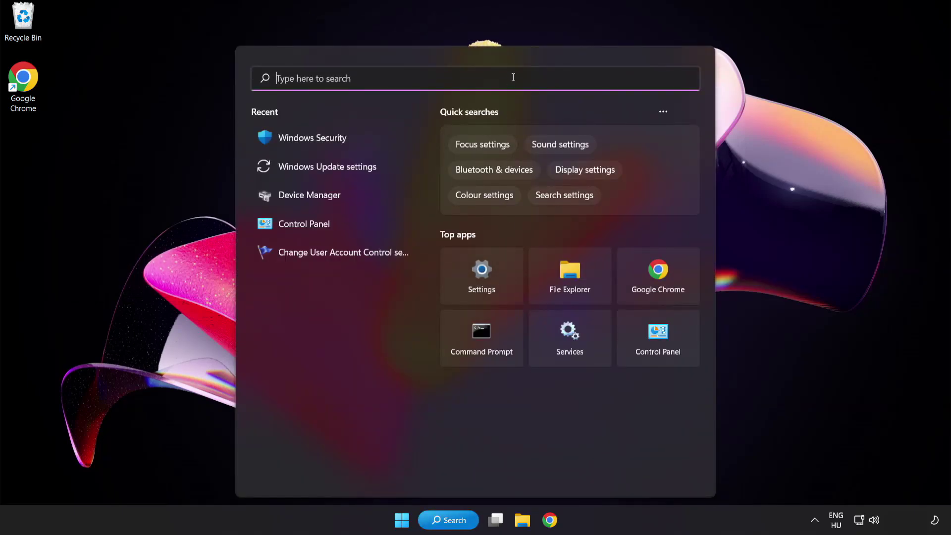
type("device ma")
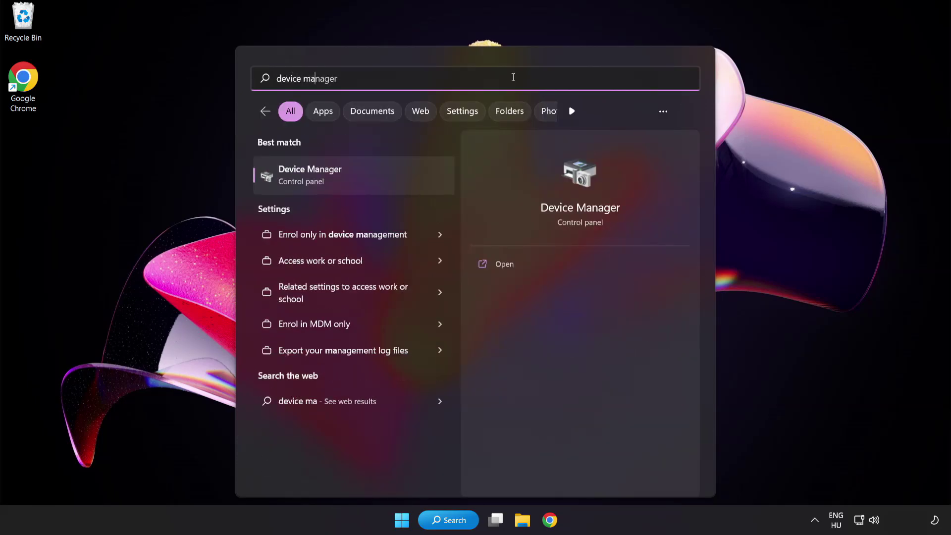
type("nager")
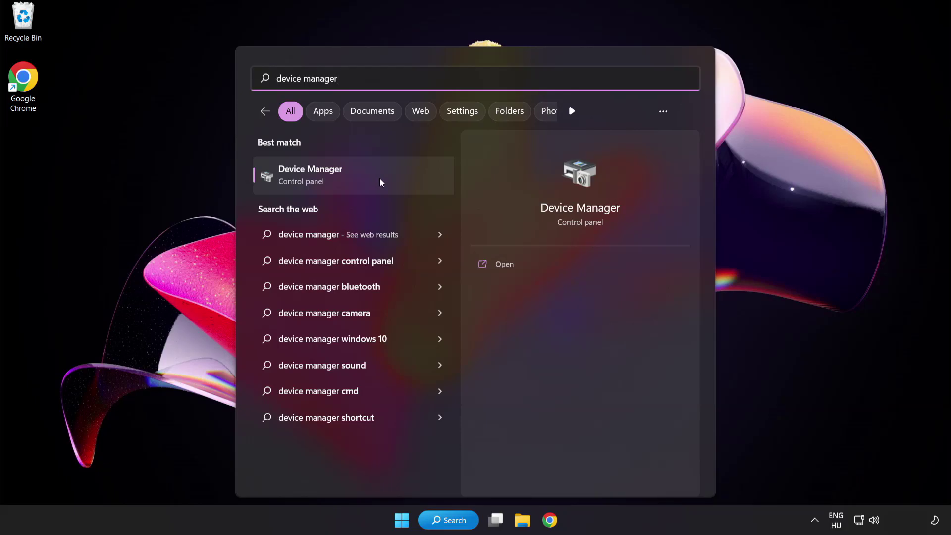
Open Device Manager, expand Display adapters and bring up the VMware SVGA 3D adapter's actions
left_click(379, 178)
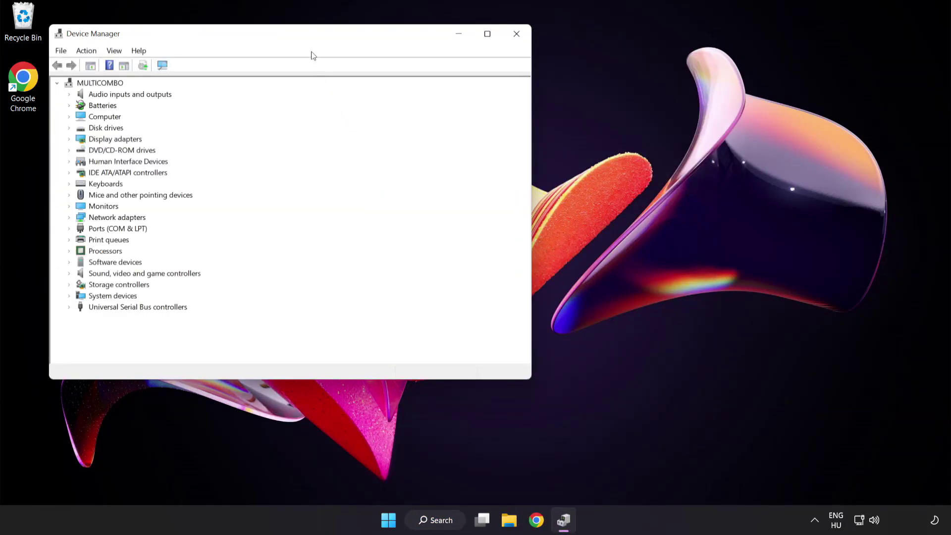
left_click_drag(307, 37, 467, 99)
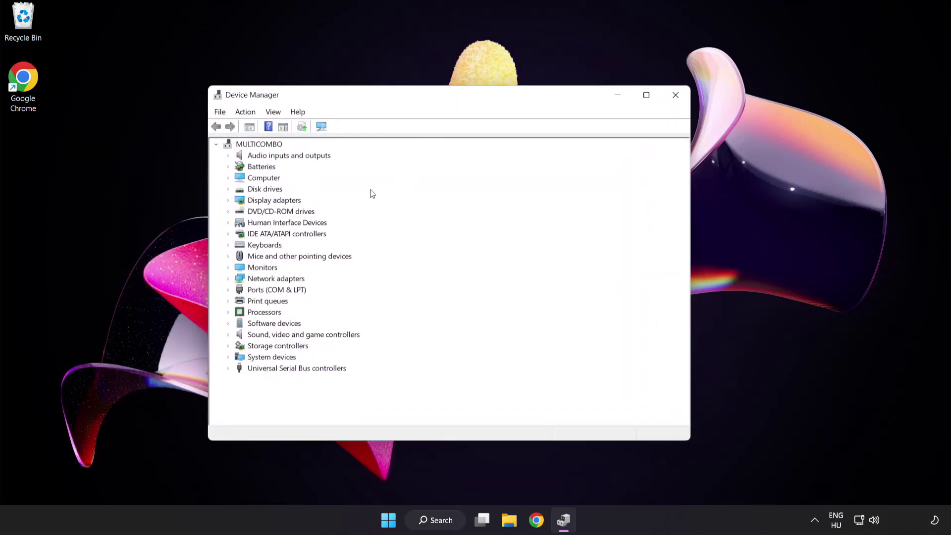
left_click(294, 201)
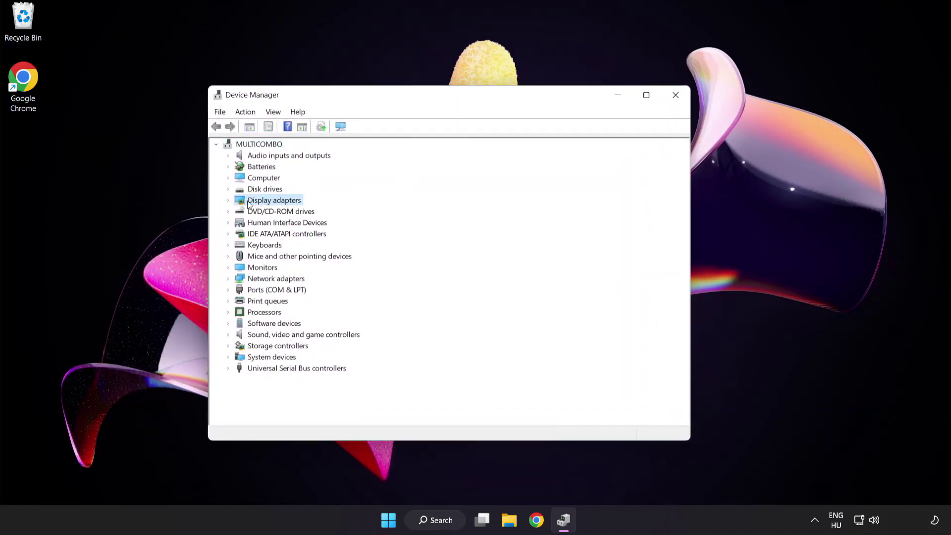
left_click(229, 201)
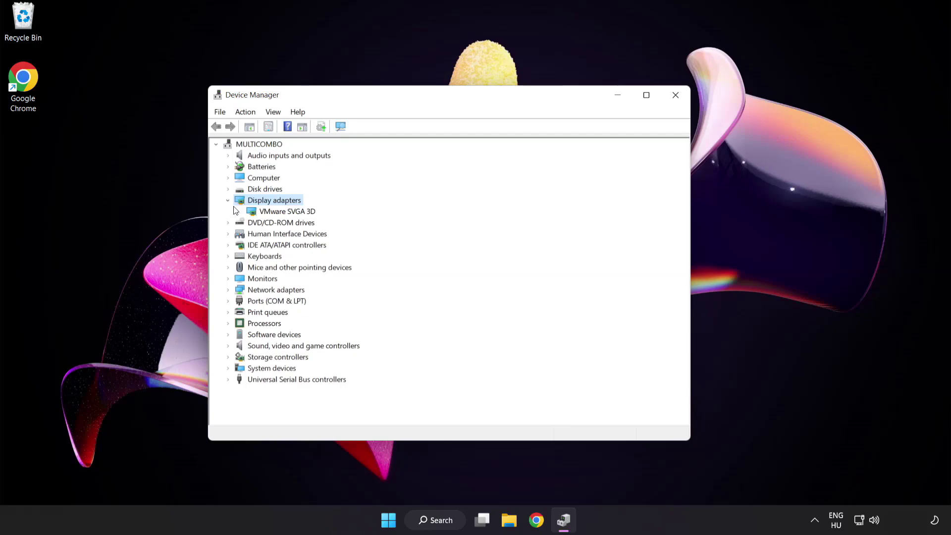
left_click(251, 214)
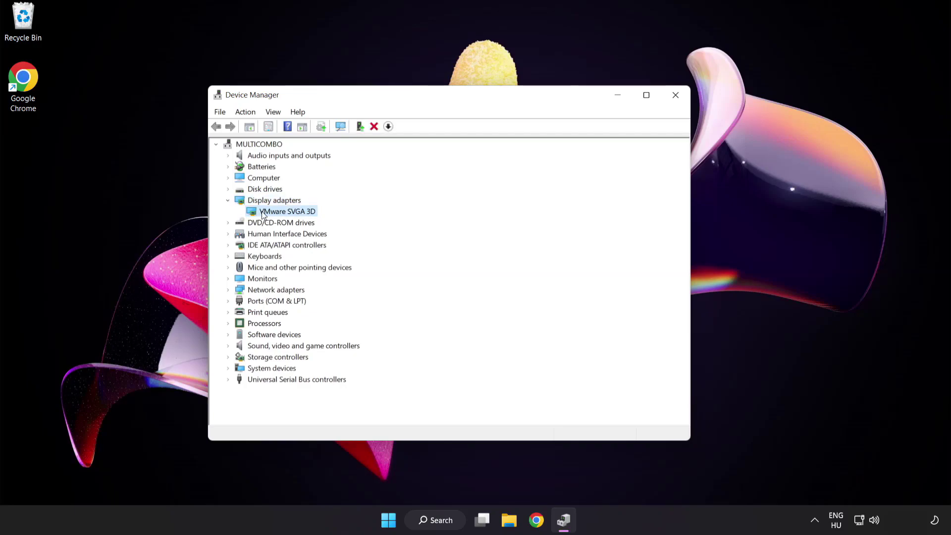
right_click(280, 213)
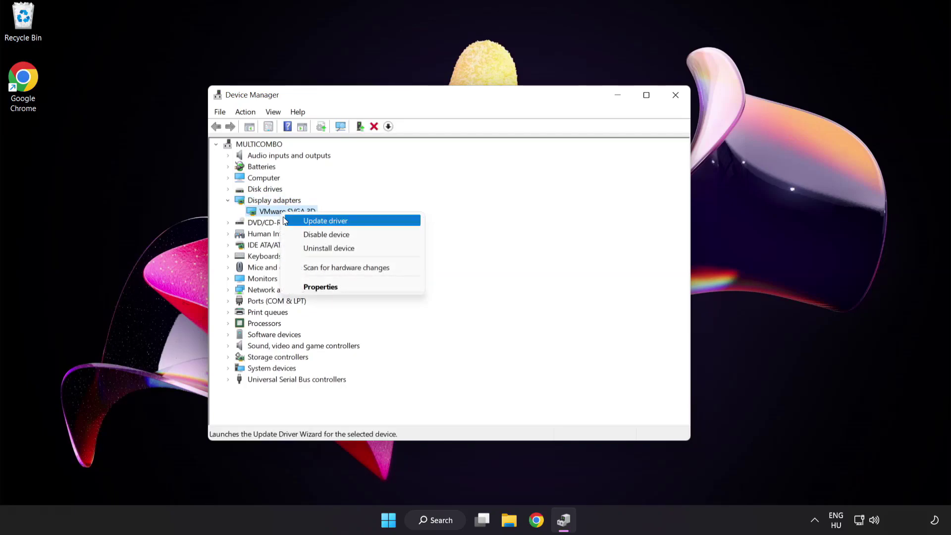
Automatically search for a VMware SVGA 3D driver, then close the wizard once it finds the best is installed
left_click(370, 221)
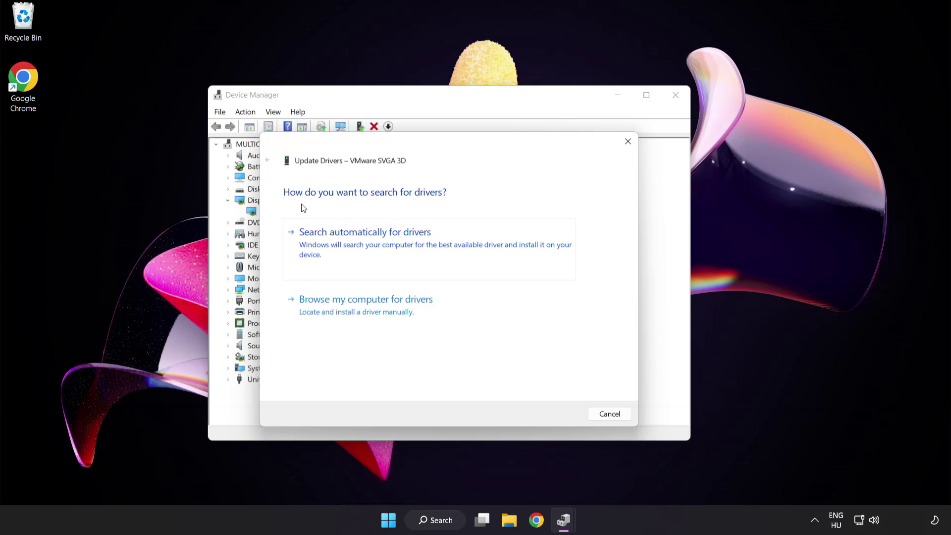
left_click(416, 246)
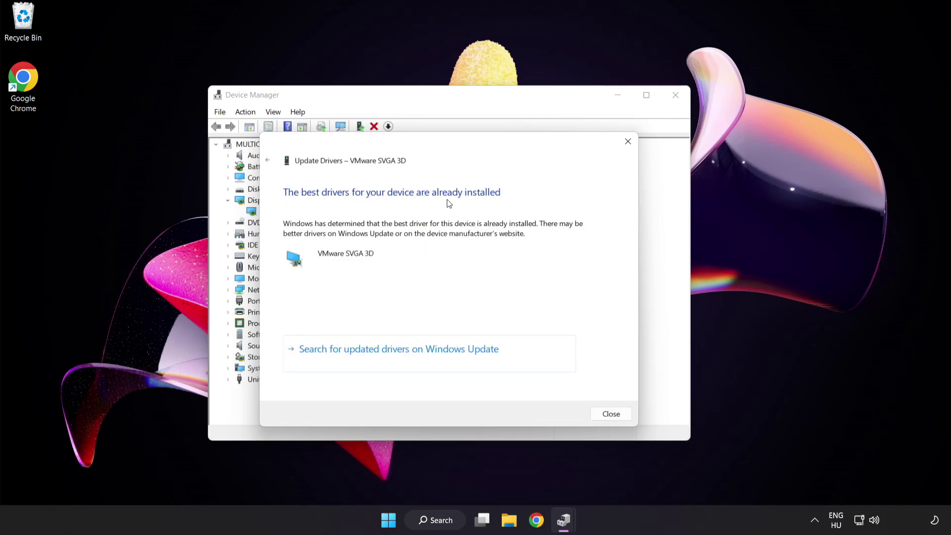
left_click(610, 414)
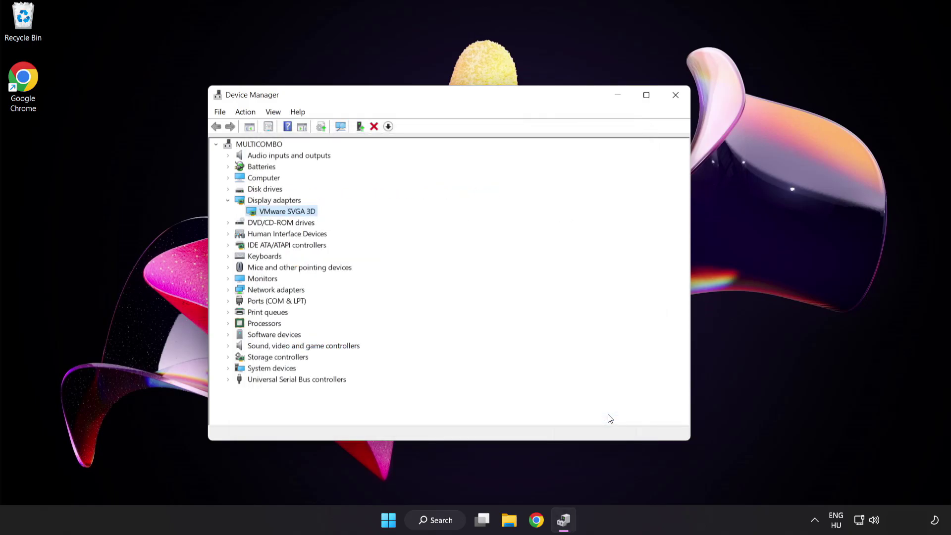
Close Device Manager and search Windows for 'update'
left_click(676, 97)
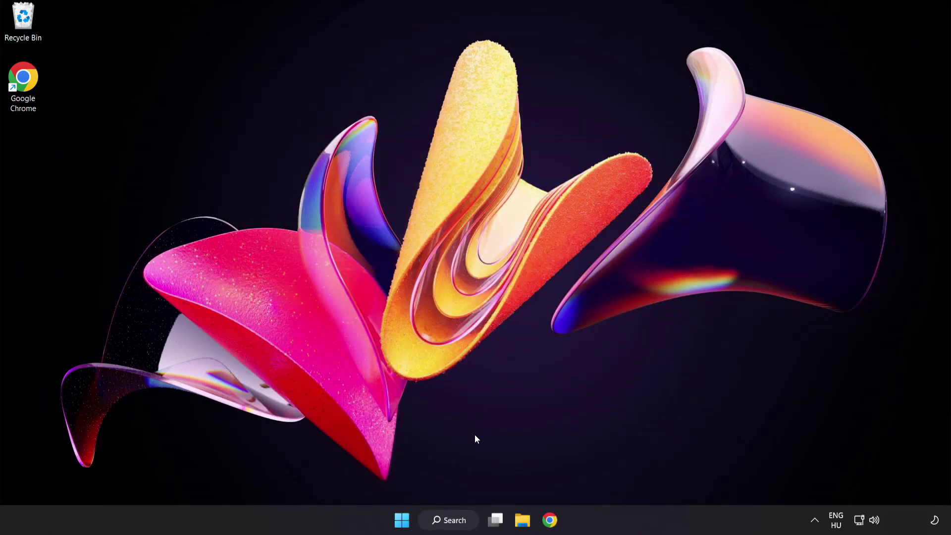
left_click(459, 523)
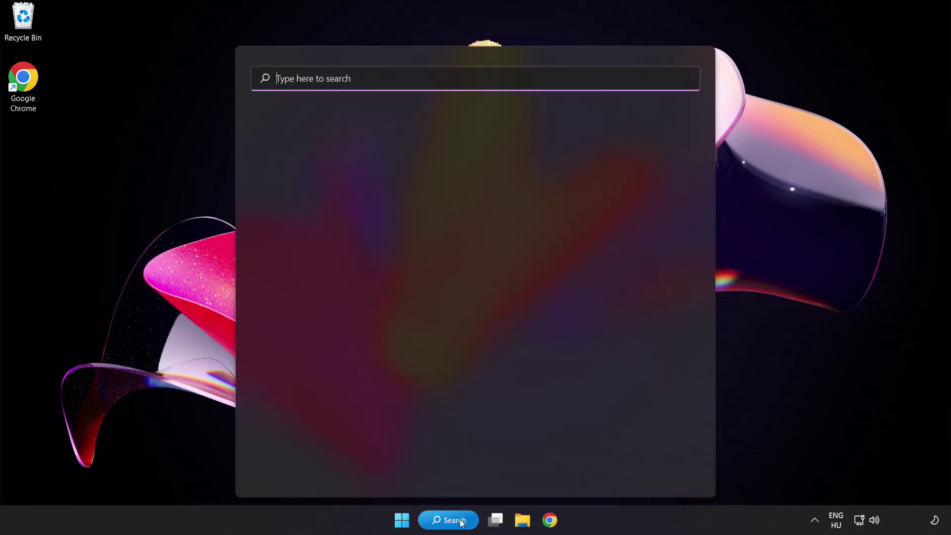
type("u")
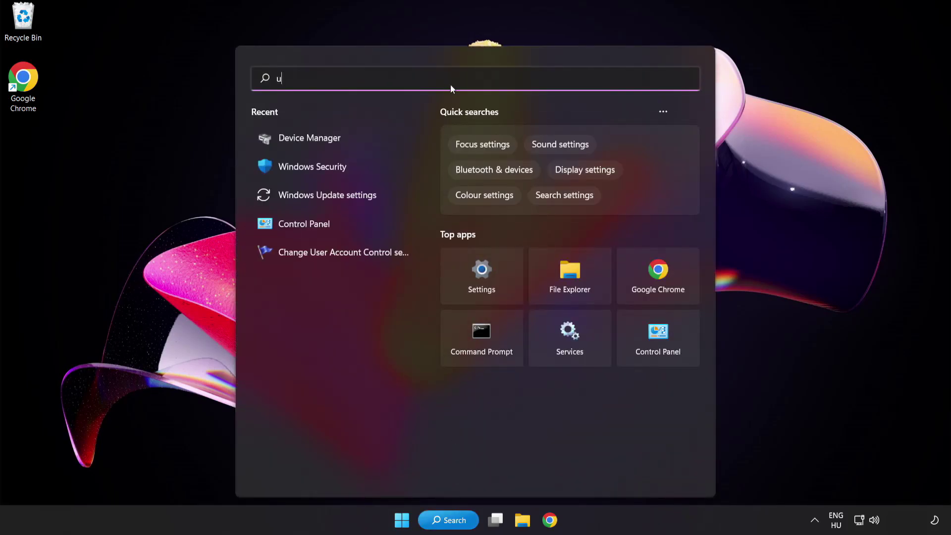
type("pdate")
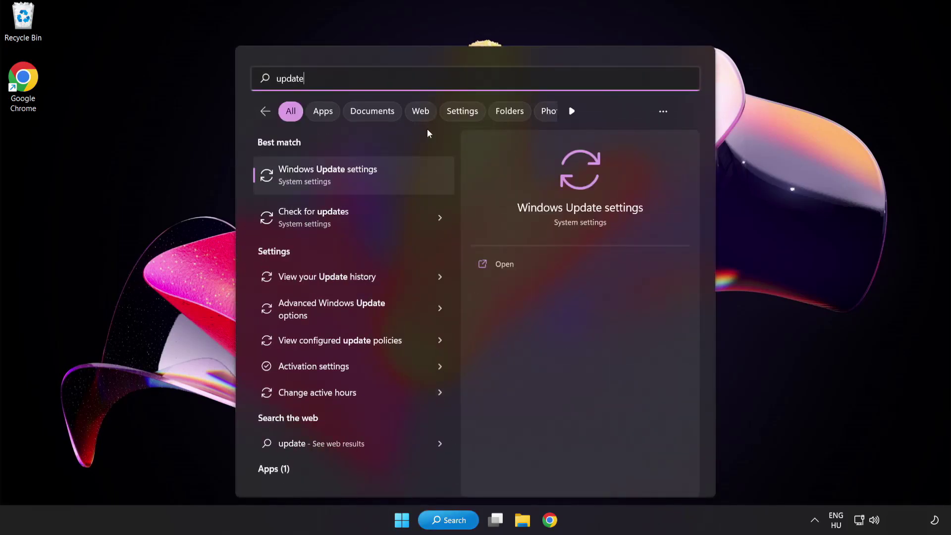
Check for Windows updates in Settings, then close Settings once it reports up to date
left_click(364, 183)
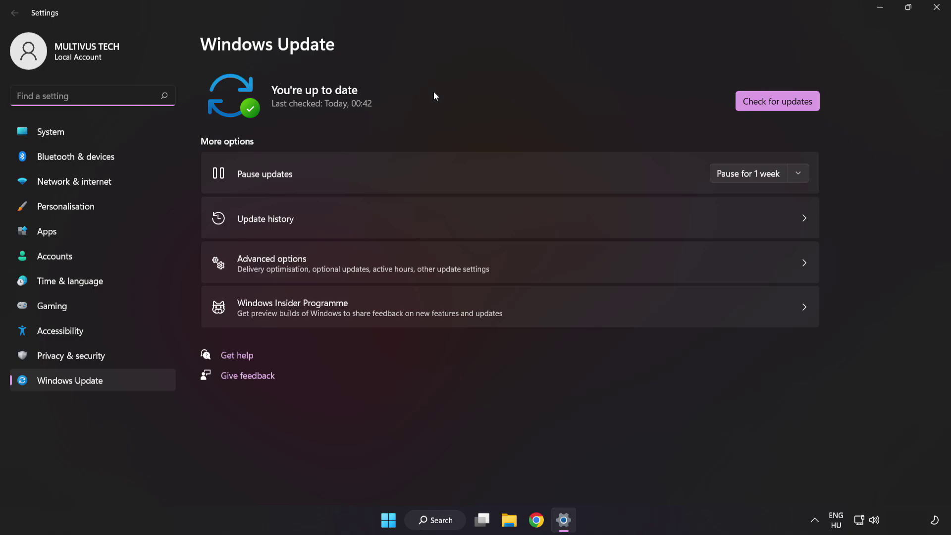
left_click(774, 106)
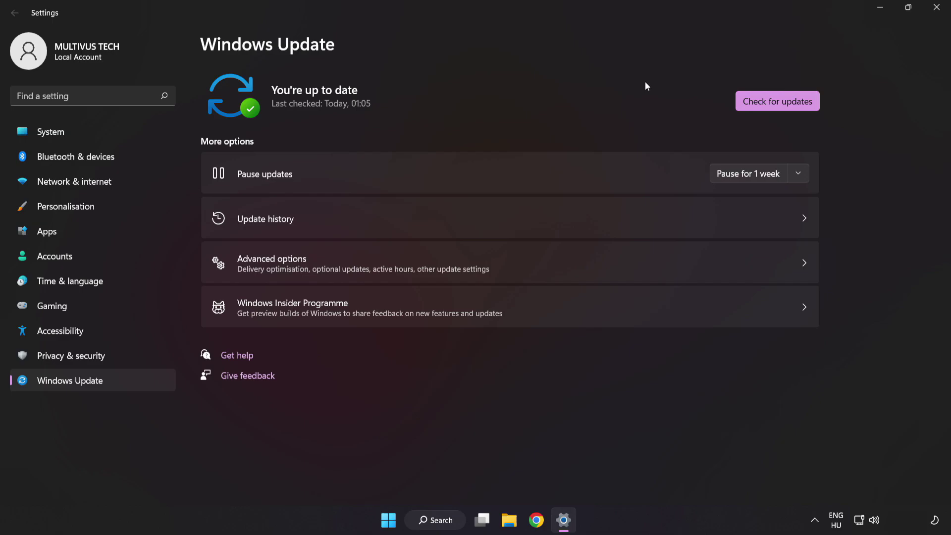
left_click(935, 13)
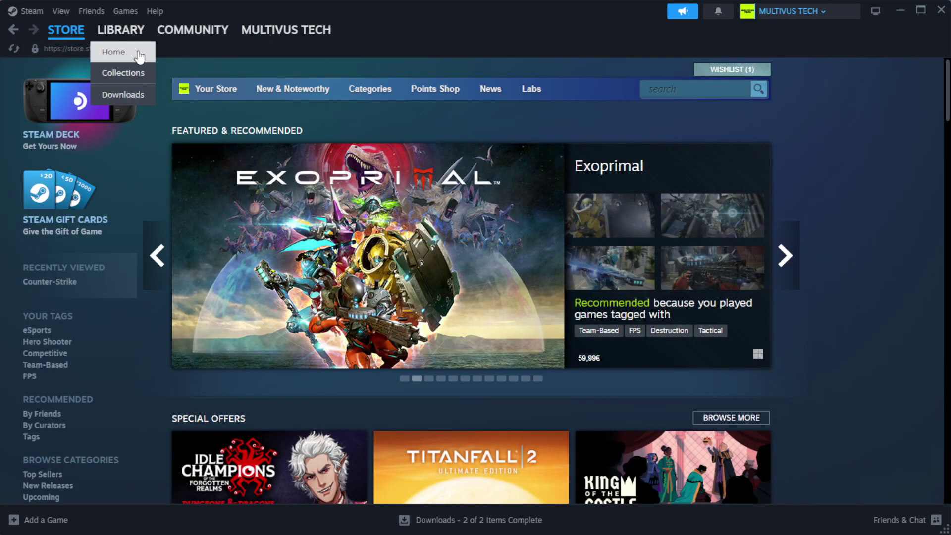
Go to Steam's Library home and bring up the menu for YOUR NOT WORKING GAME
left_click(138, 52)
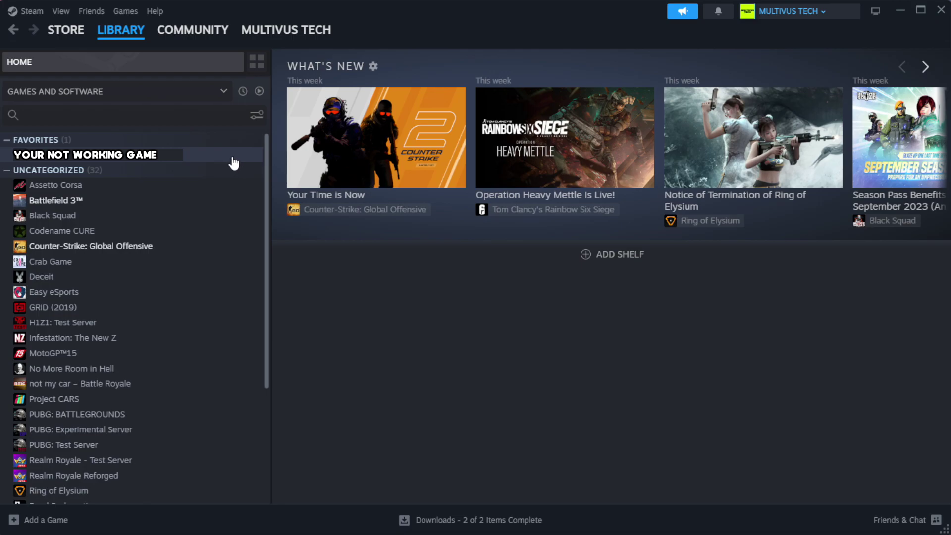
right_click(234, 158)
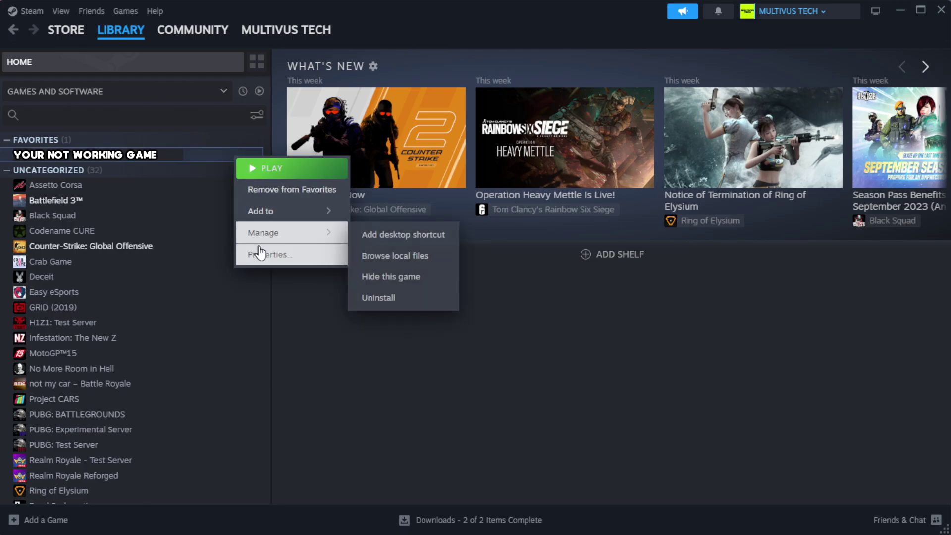
Verify the integrity of the game's files from Properties > Installed Files
left_click(301, 262)
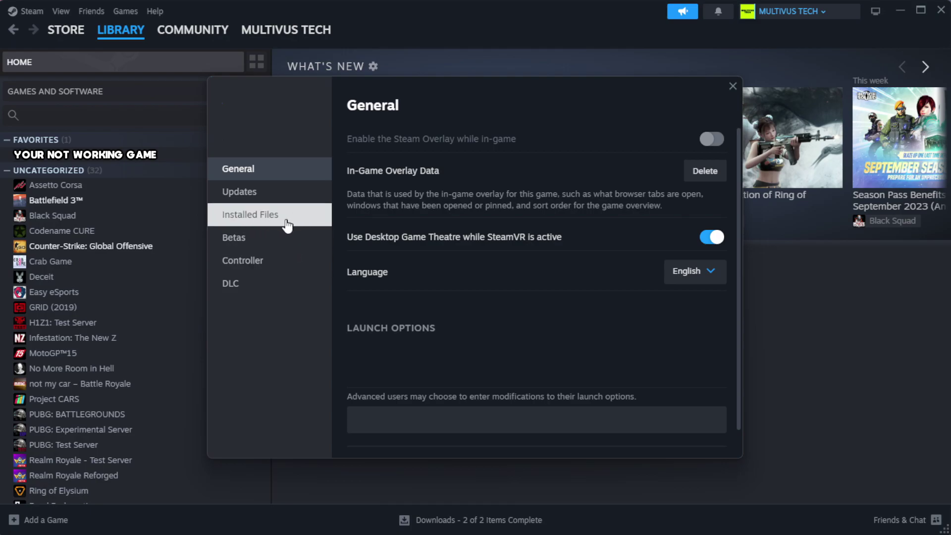
left_click(312, 226)
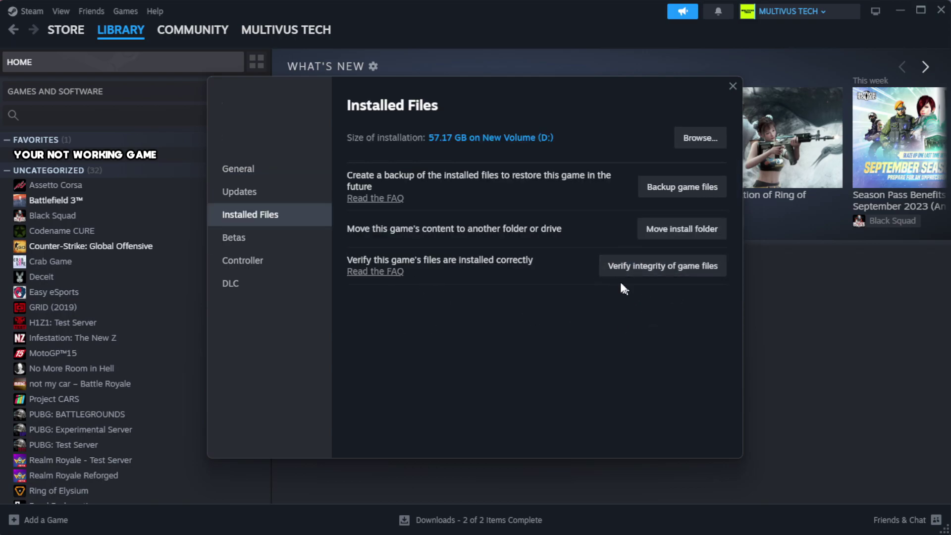
left_click(668, 271)
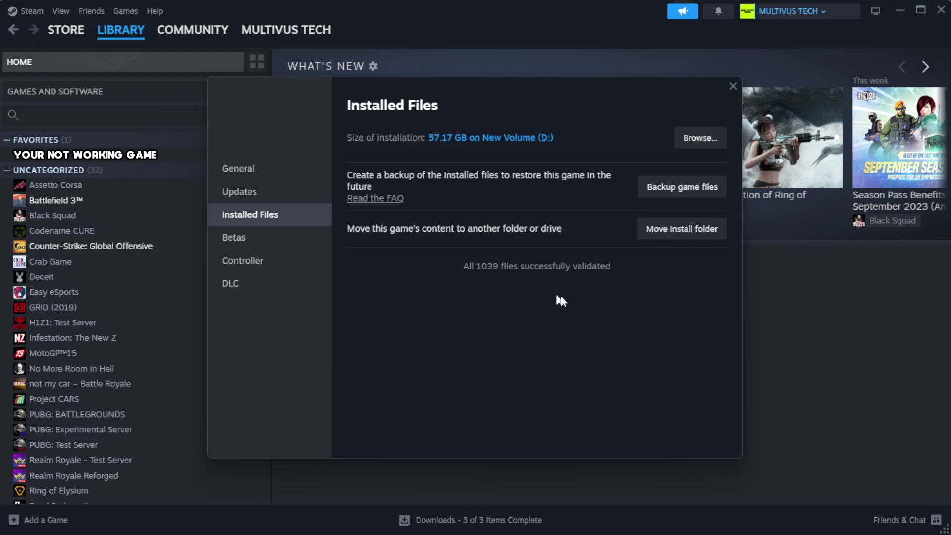
Browse to the game's install folder and open the YOUR NOT WORKING GAME shortcut's Properties
left_click(699, 147)
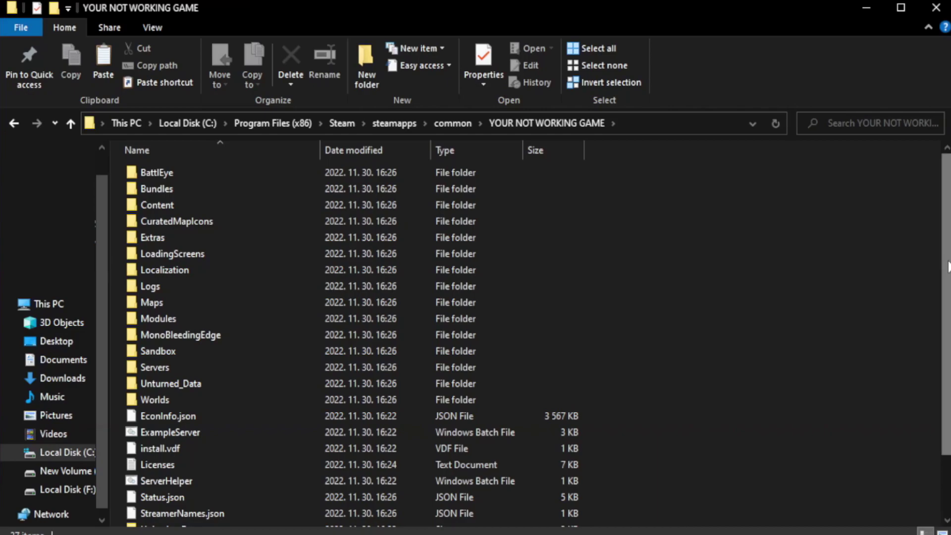
left_click_drag(947, 290, 949, 349)
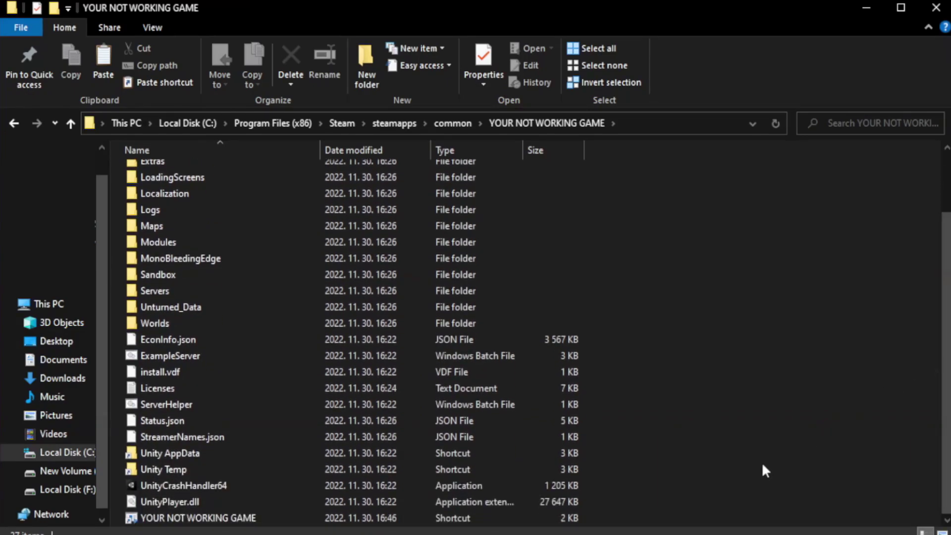
left_click(377, 519)
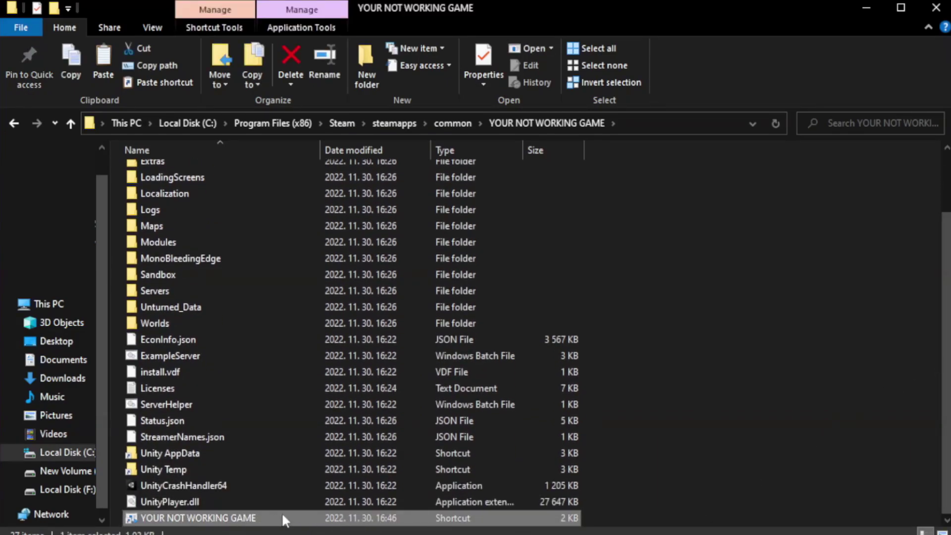
right_click(319, 520)
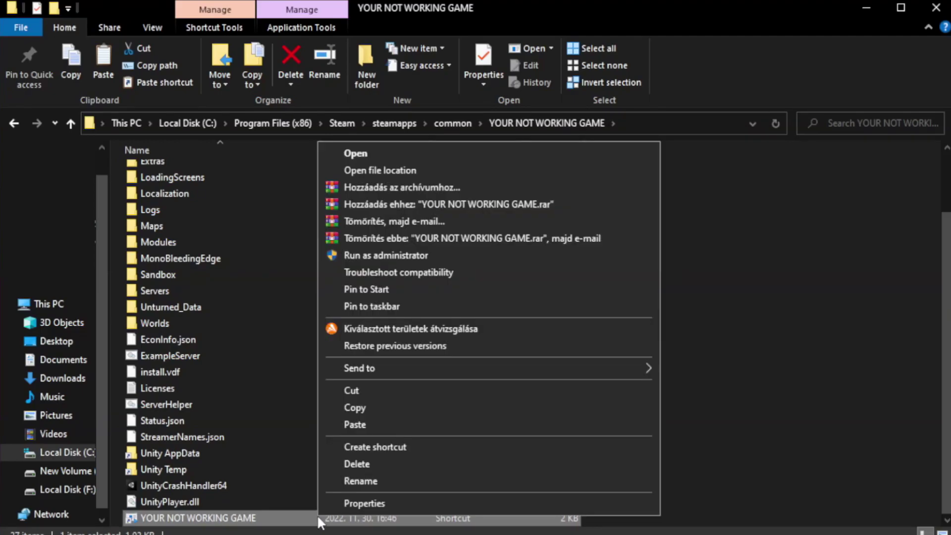
left_click(485, 504)
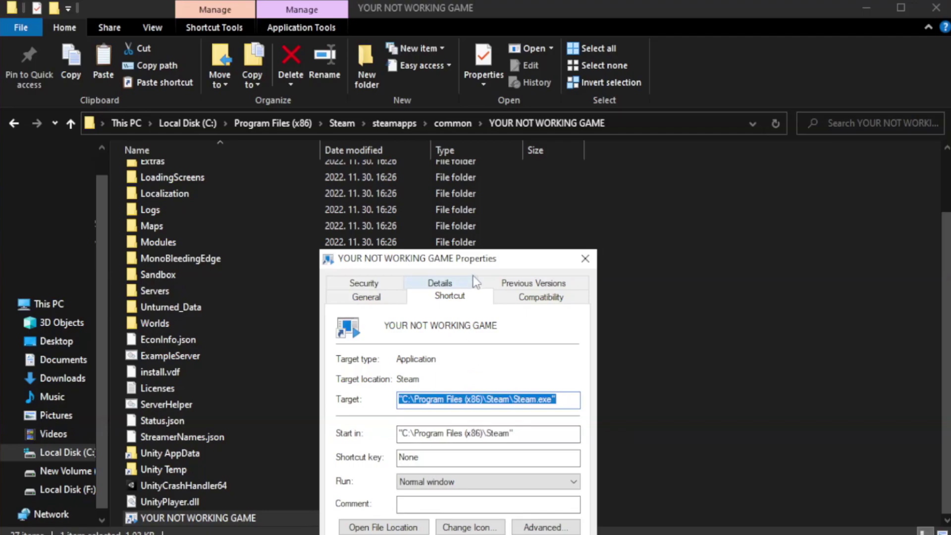
left_click_drag(479, 260, 478, 97)
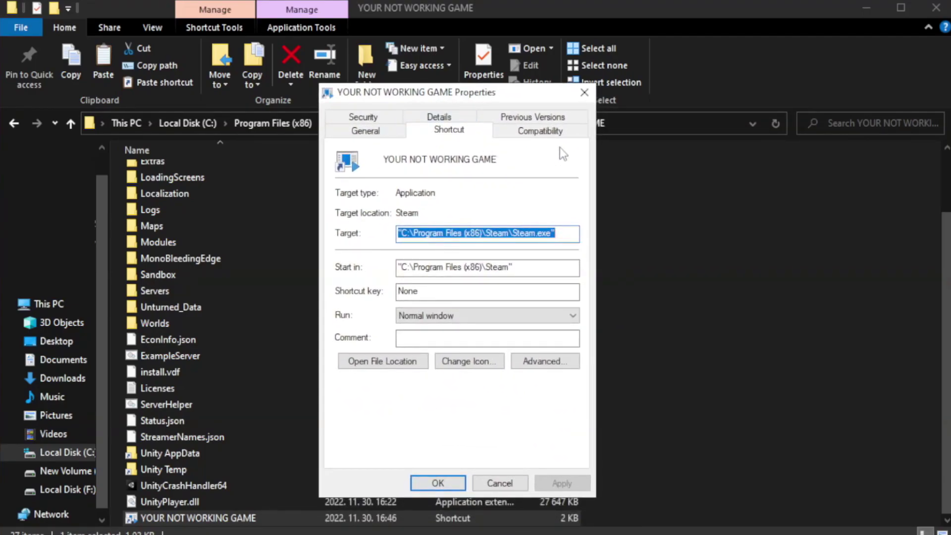
Set the shortcut to Windows 8 compatibility mode and run as administrator, then apply
left_click(534, 134)
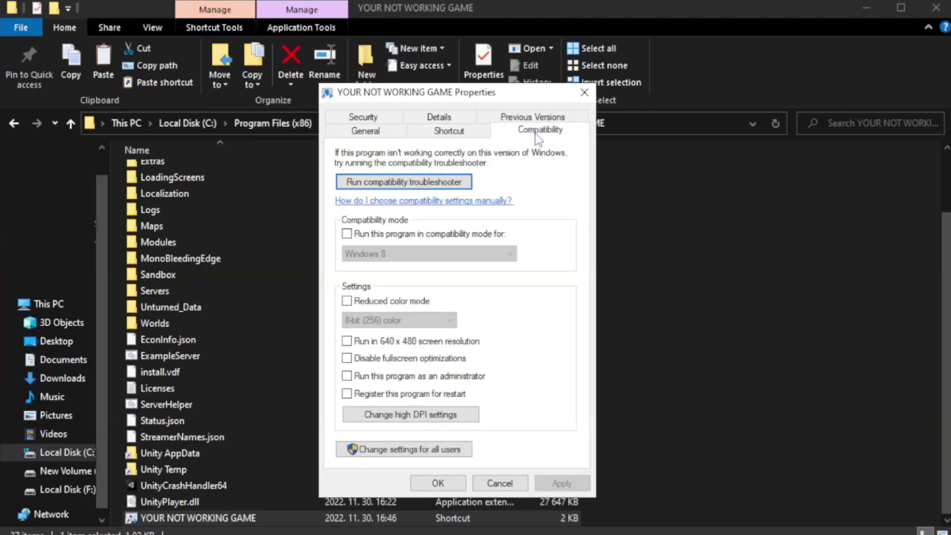
left_click(376, 233)
left_click(407, 254)
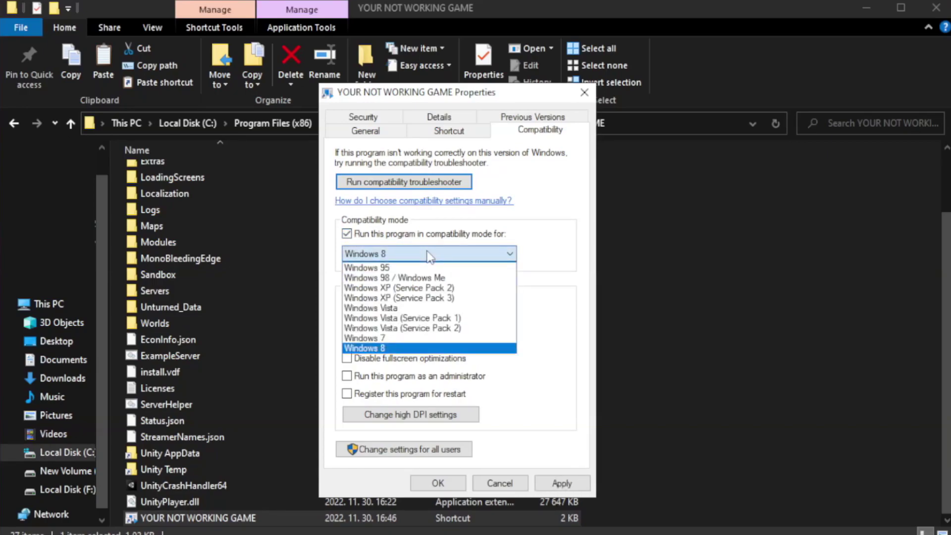
left_click(402, 349)
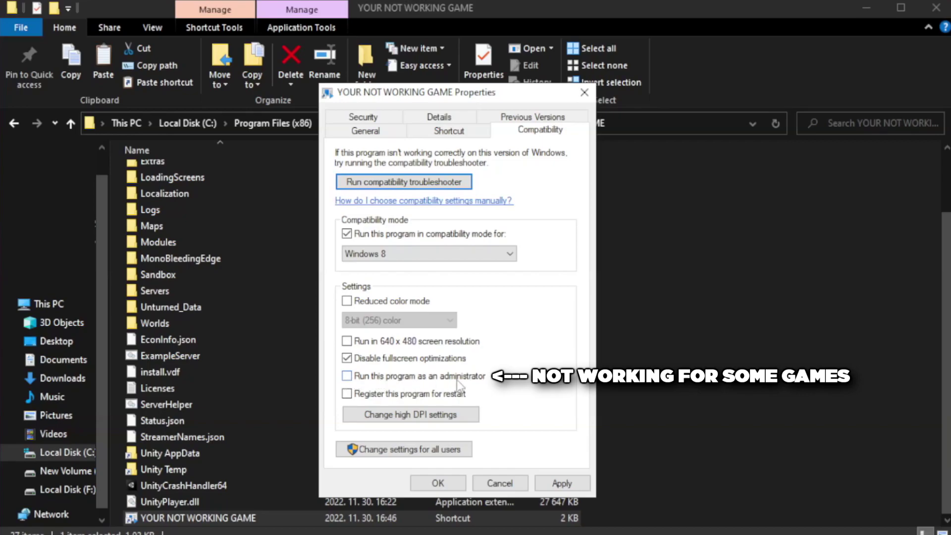
left_click(374, 384)
left_click(561, 485)
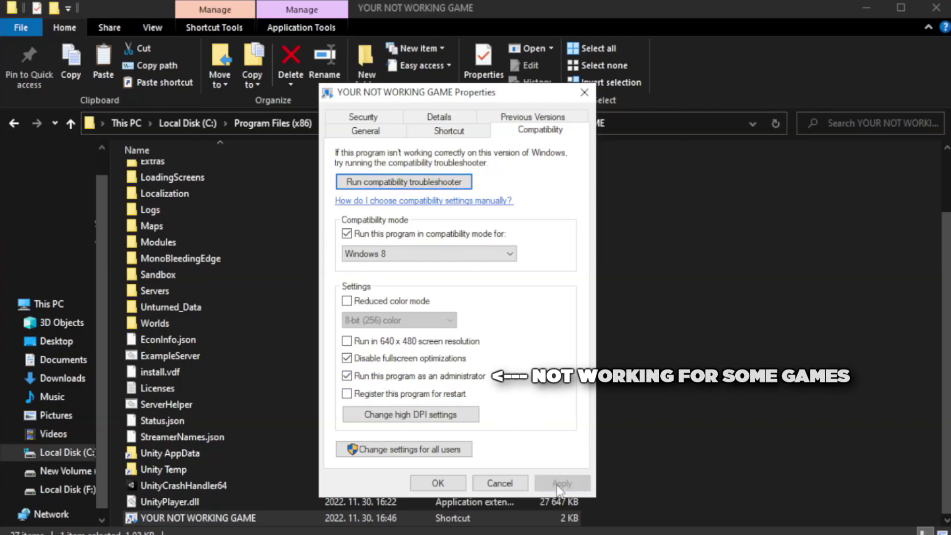
left_click(437, 483)
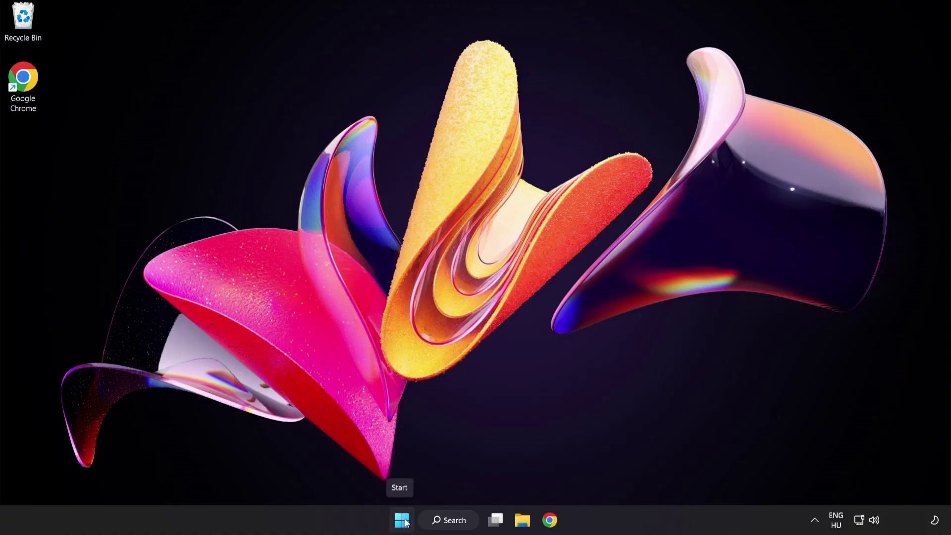
Right-click the Start button to show the quick-link admin menu
right_click(406, 523)
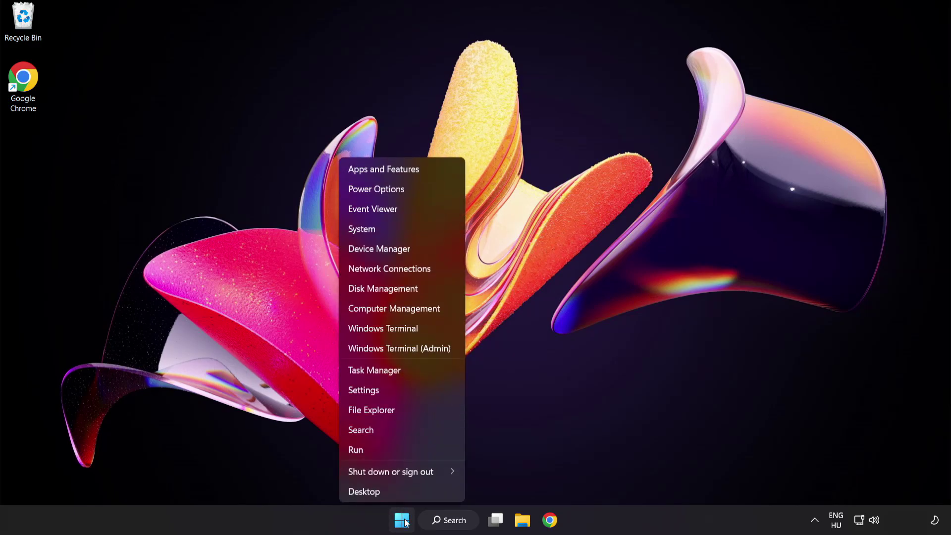
Disable Cortana, Phone Link, Terminal and Windows Security notification icon on Task Manager's Startup list
left_click(411, 371)
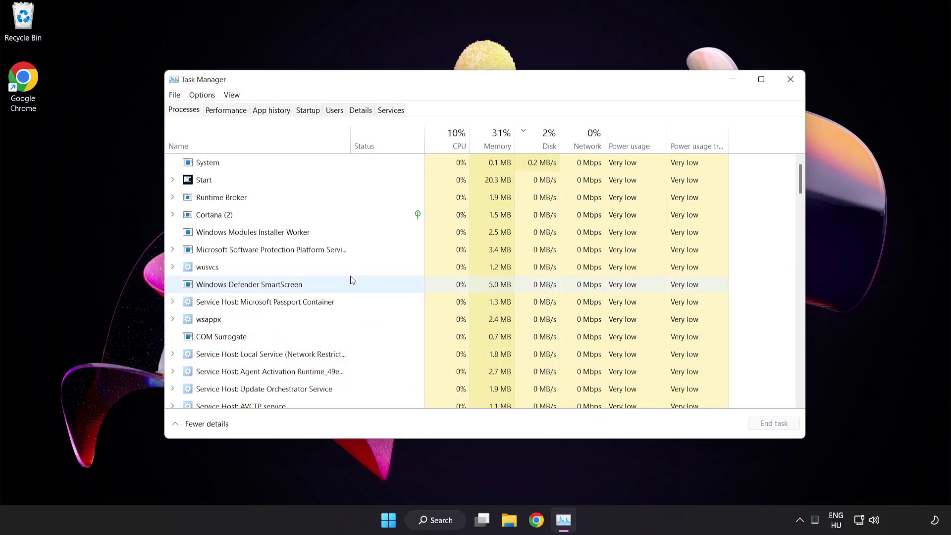
left_click(307, 110)
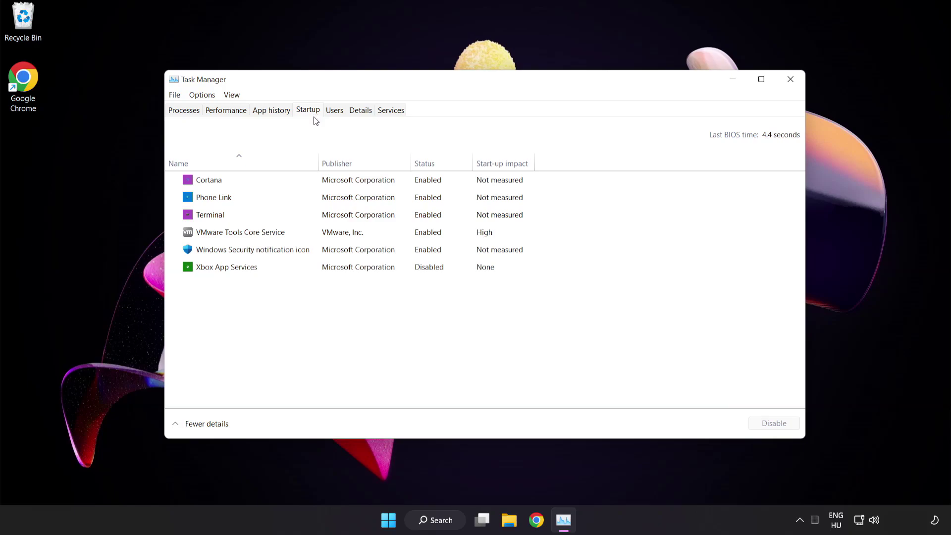
left_click(315, 186)
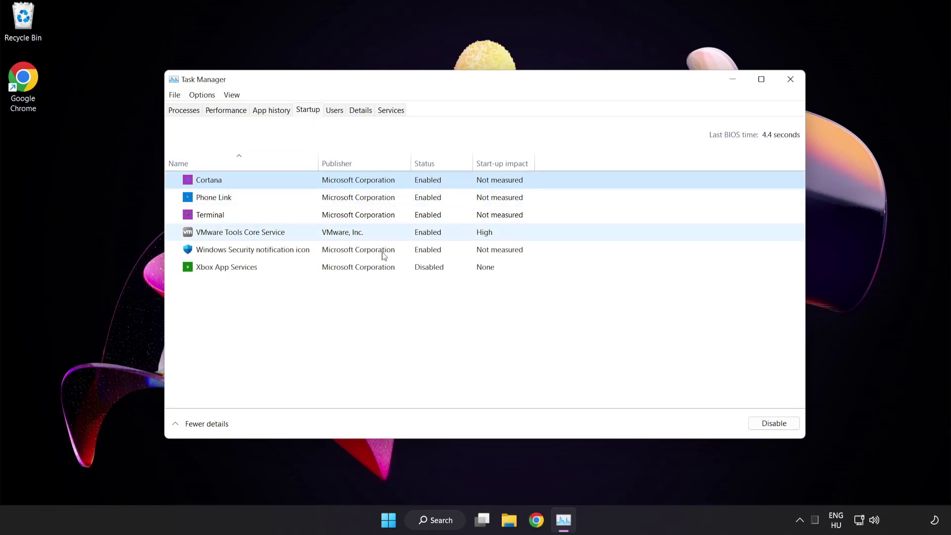
left_click(775, 424)
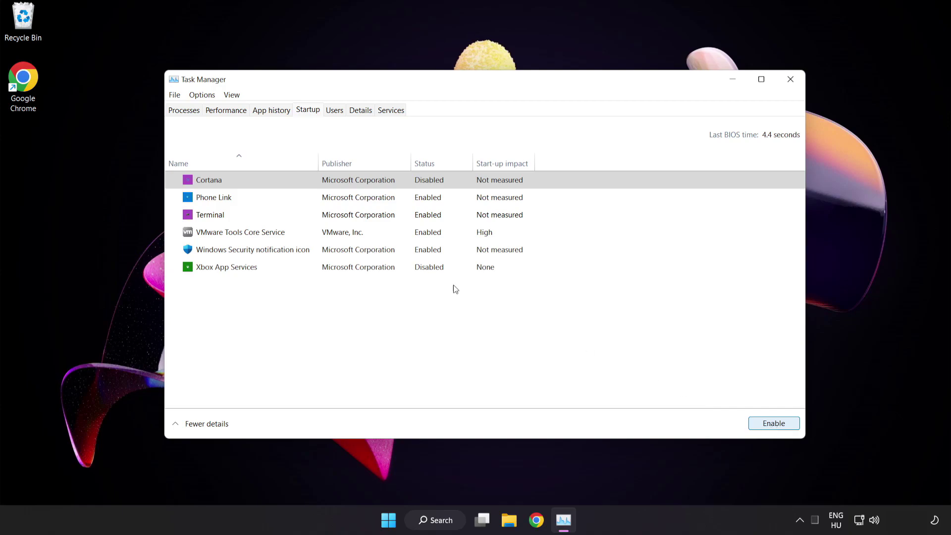
left_click(295, 197)
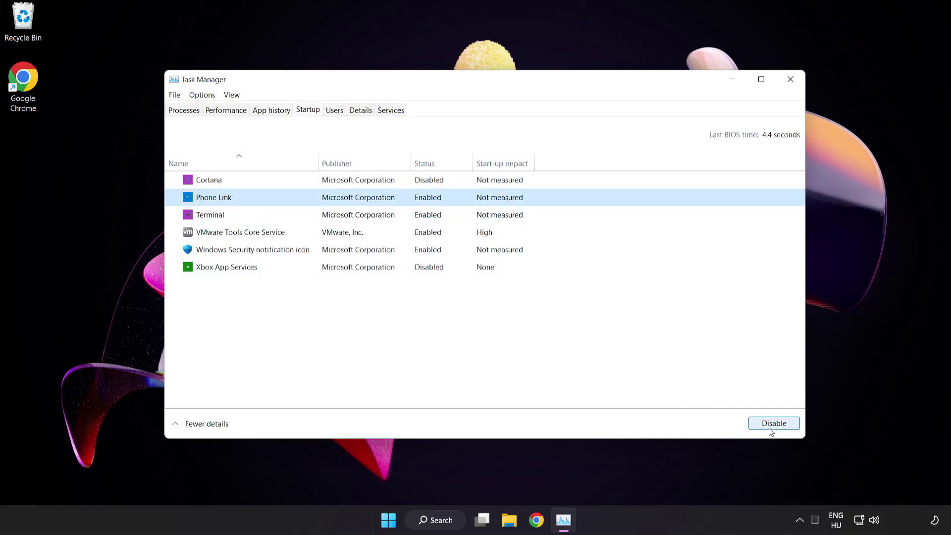
left_click(770, 429)
left_click(301, 216)
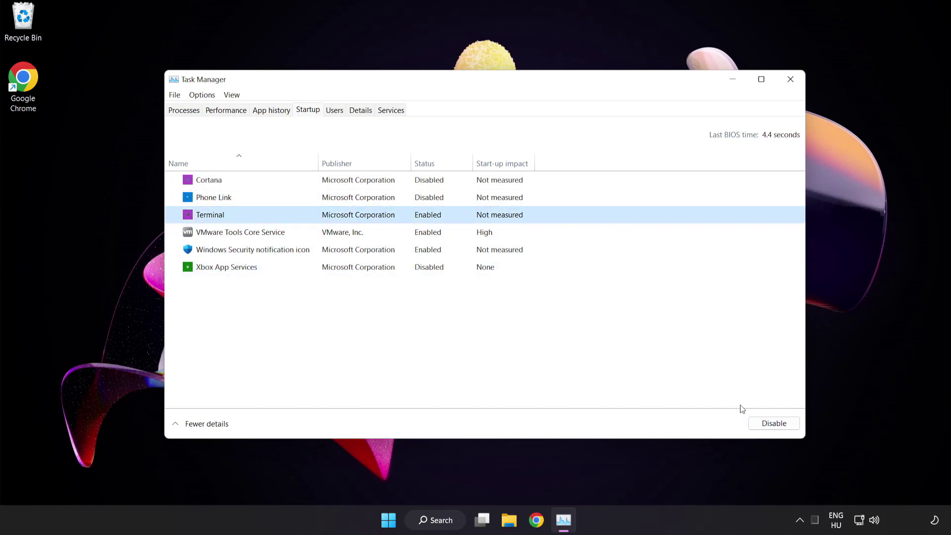
left_click(771, 423)
left_click(341, 254)
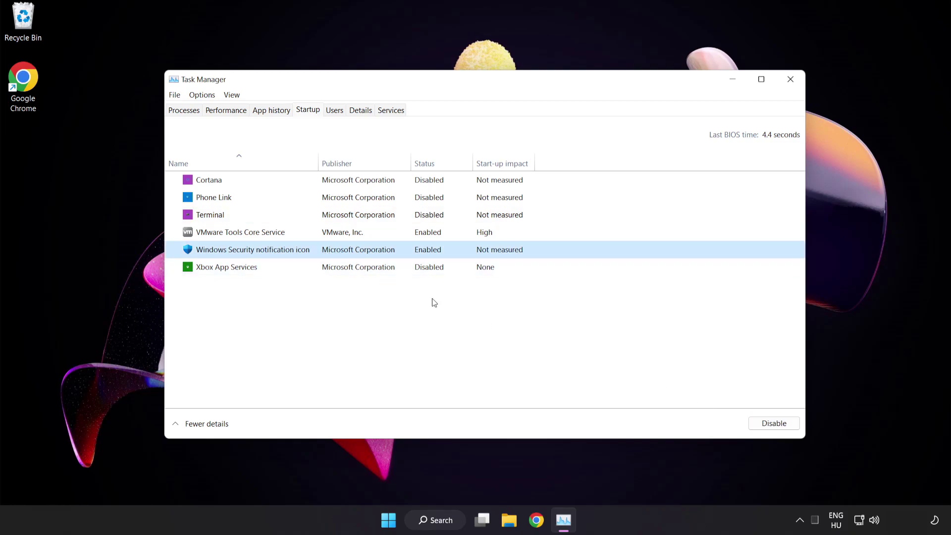
left_click(771, 424)
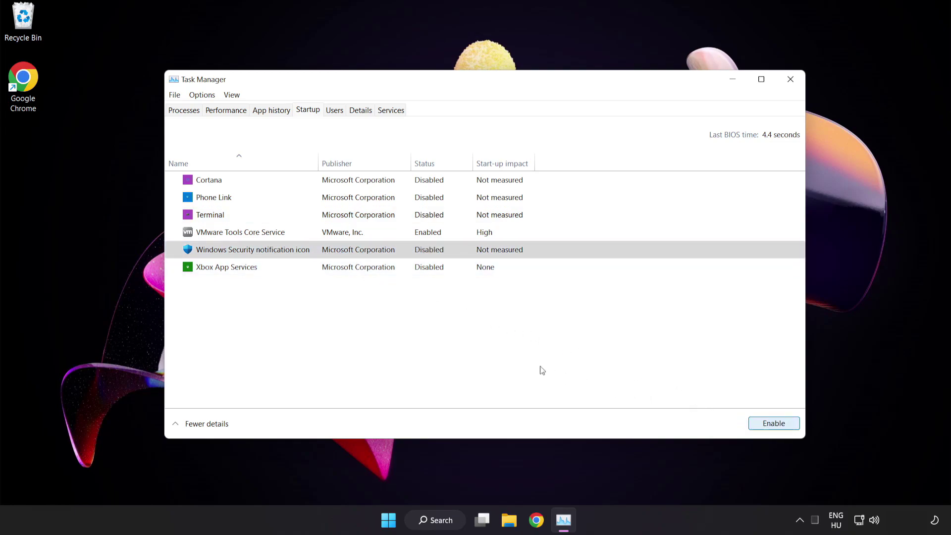
Close Task Manager and run Command Prompt as administrator from a 'cmd' search
left_click(791, 82)
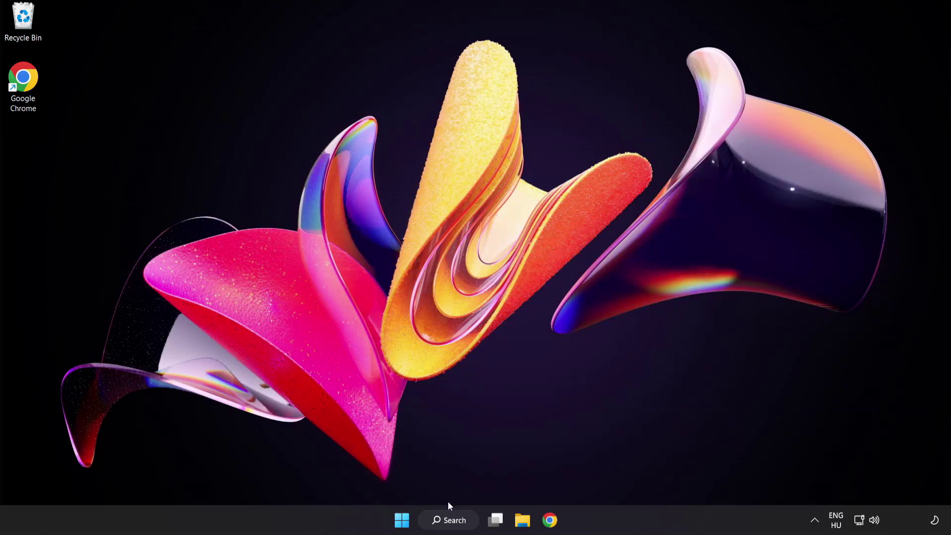
left_click(449, 524)
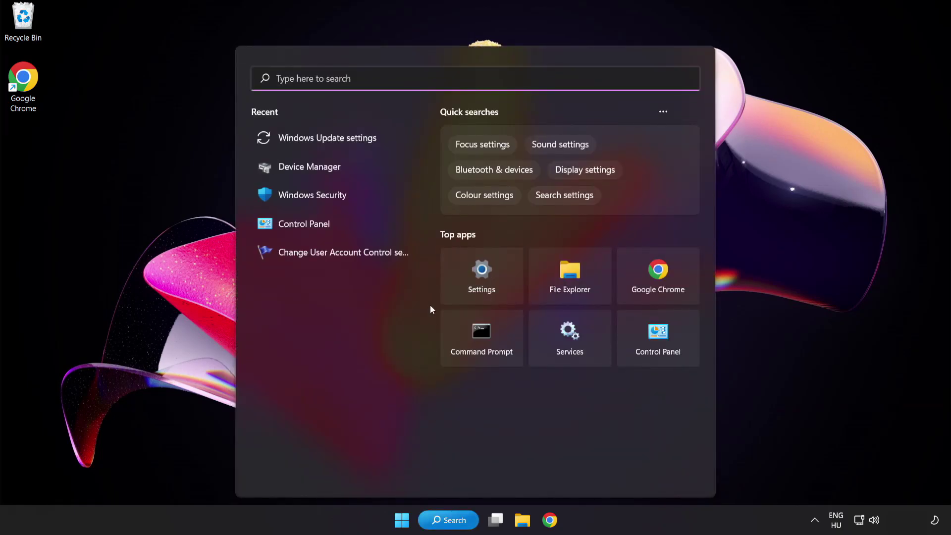
type("cm")
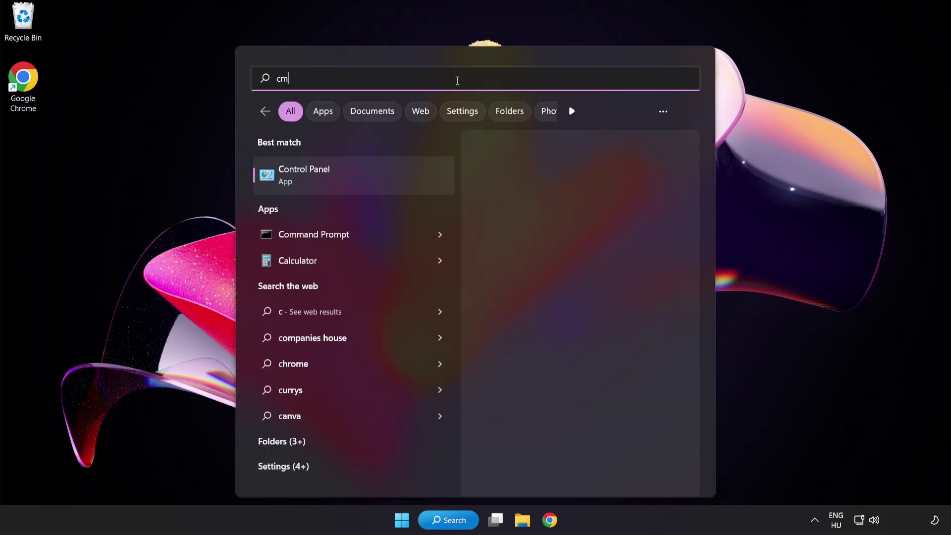
type("d")
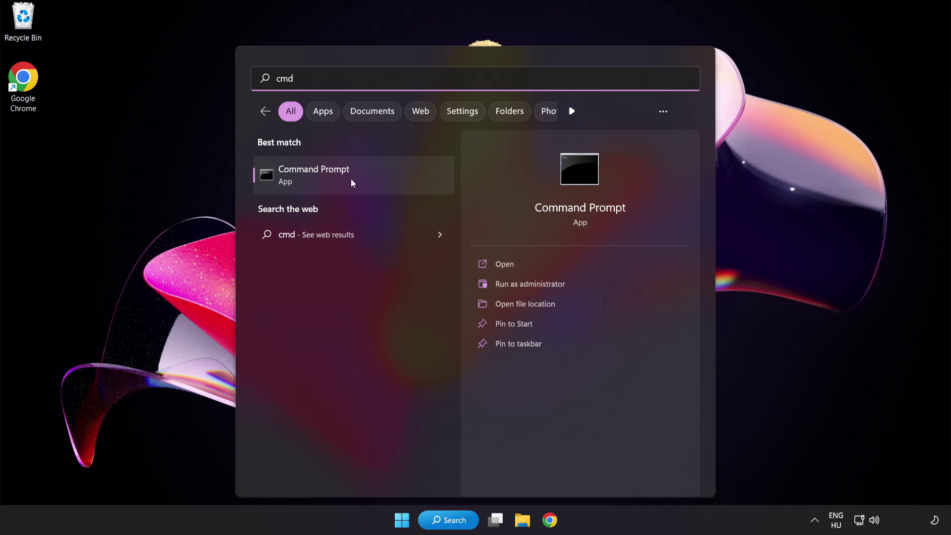
right_click(356, 182)
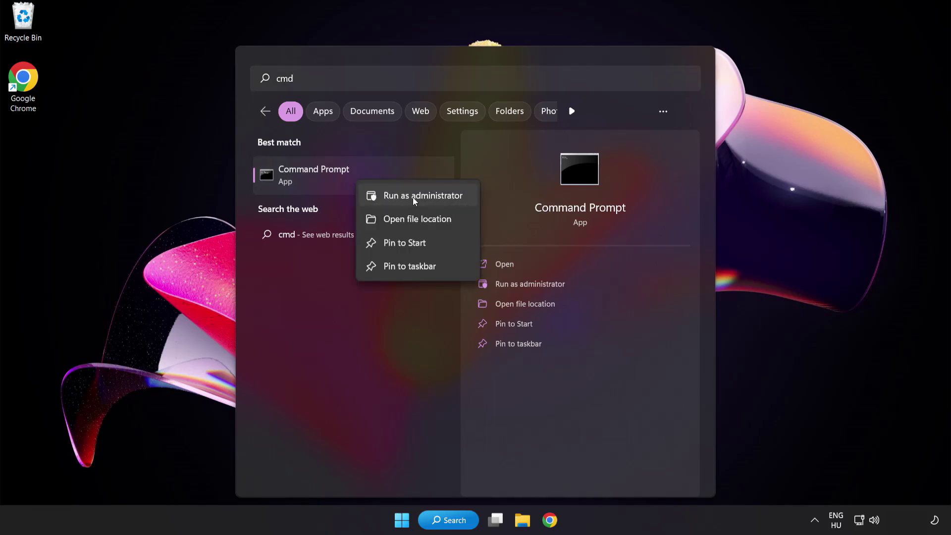
left_click(401, 198)
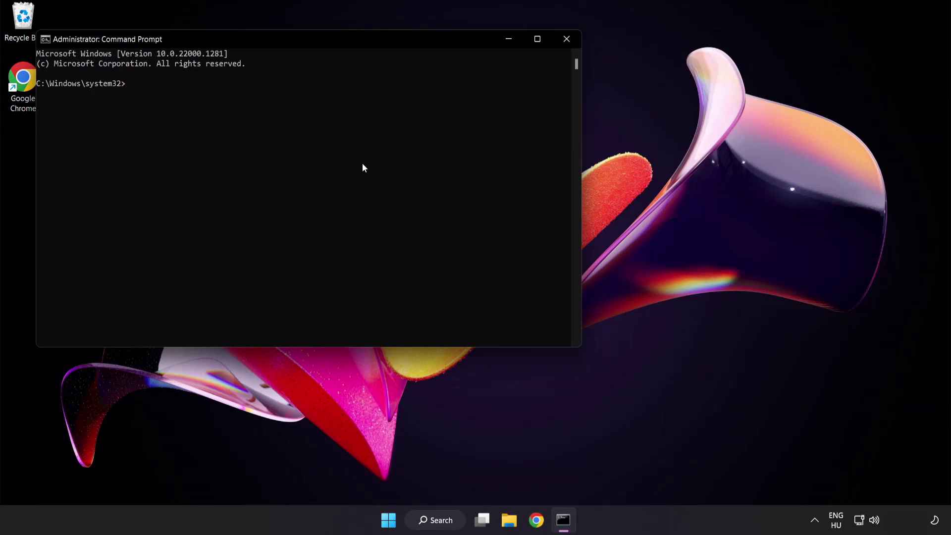
Run 'sfc /scannow' in the admin Command Prompt, then close it once verification finishes
left_click_drag(270, 38, 414, 93)
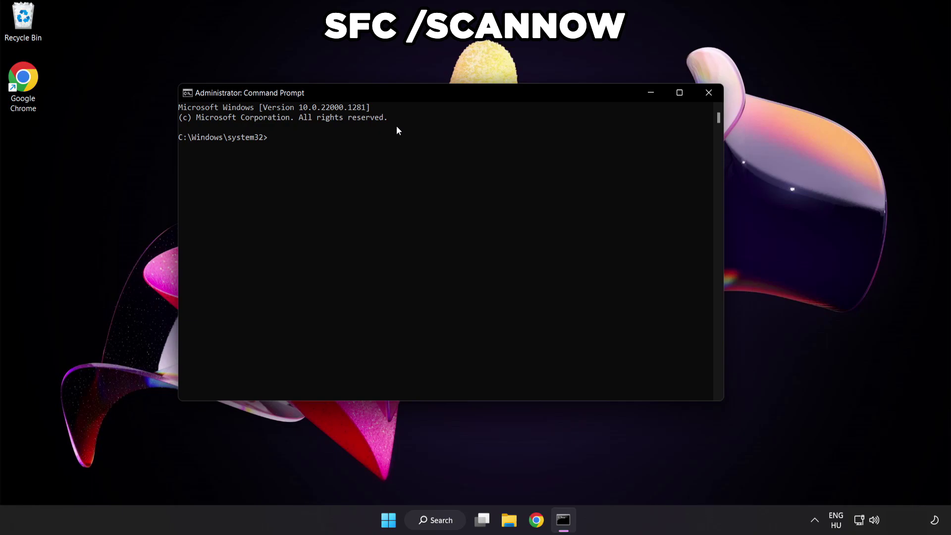
type("sfc /")
type("scannow")
key("Return")
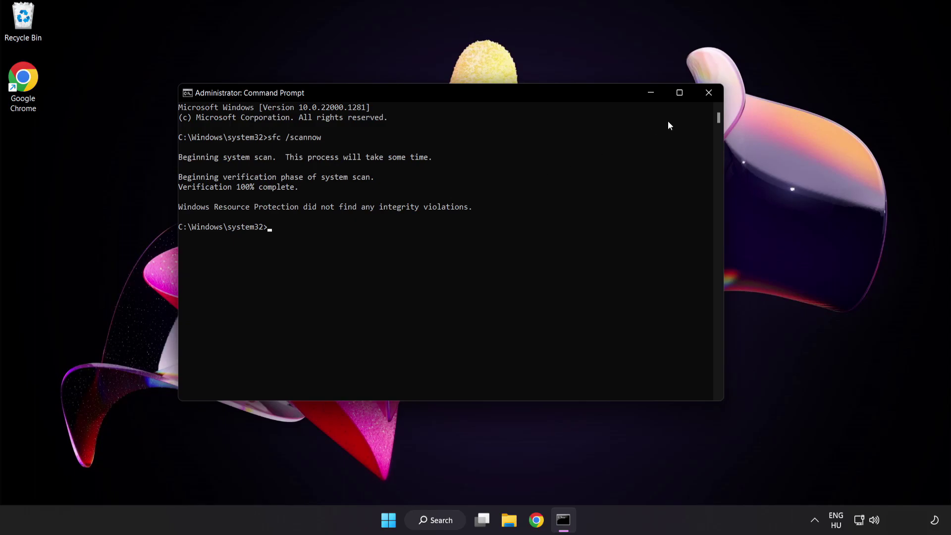
left_click(708, 95)
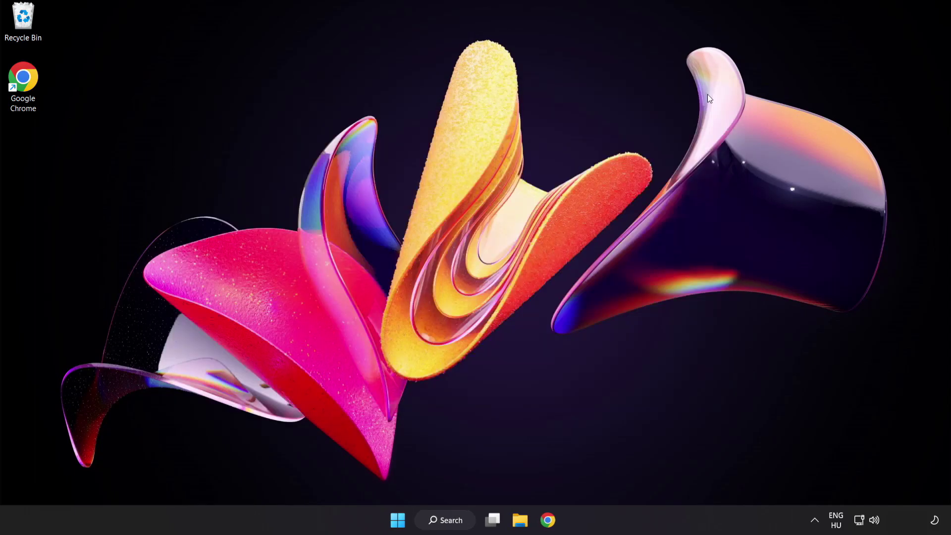
Search for 'security' and open the Windows Security app from the best match
left_click(401, 520)
left_click(630, 478)
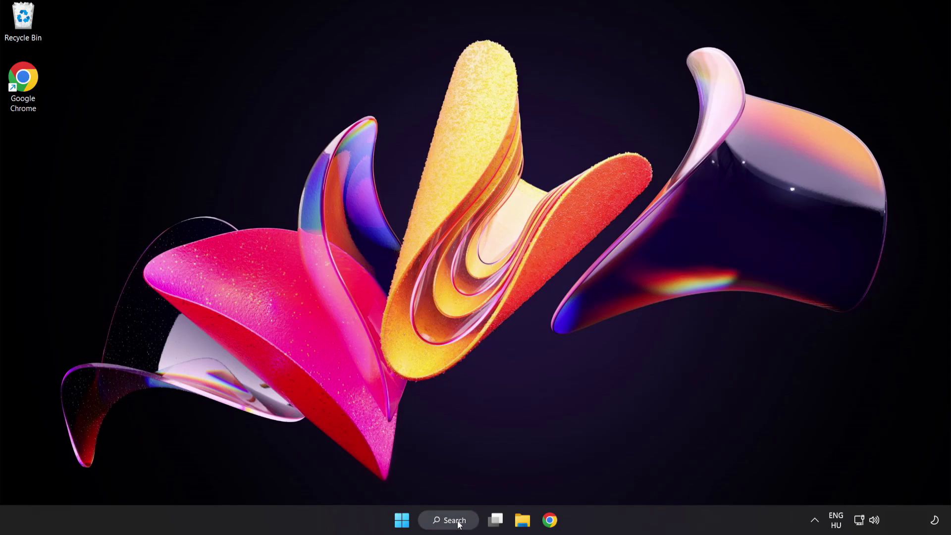
left_click(459, 526)
type("se")
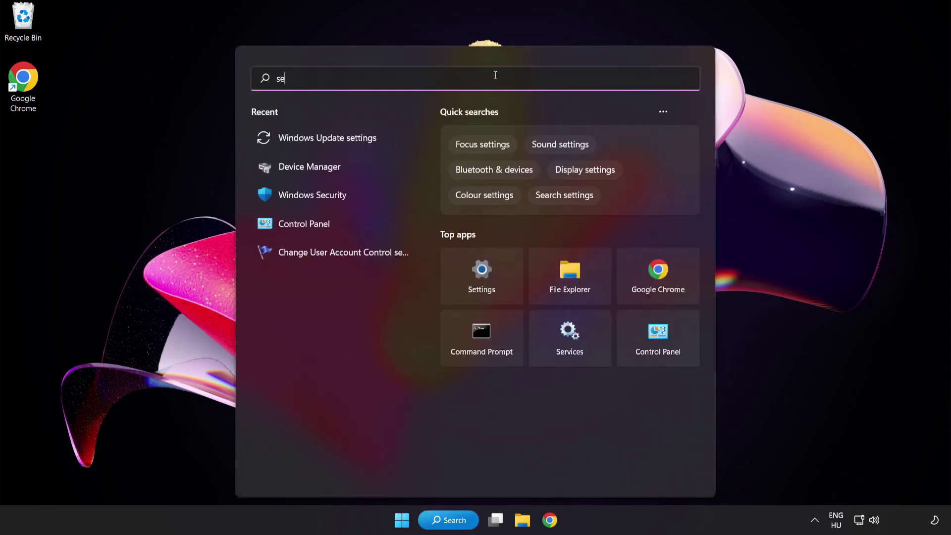
type("curity")
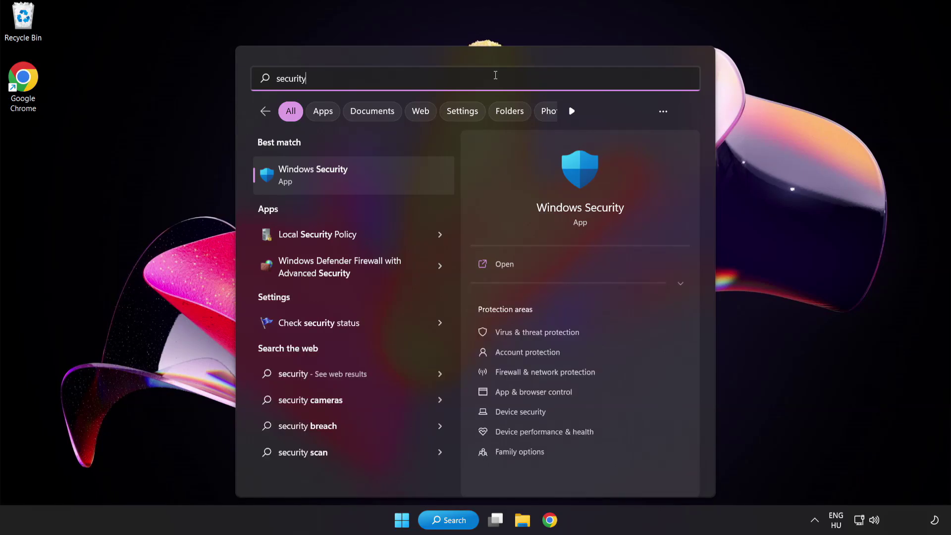
left_click(359, 174)
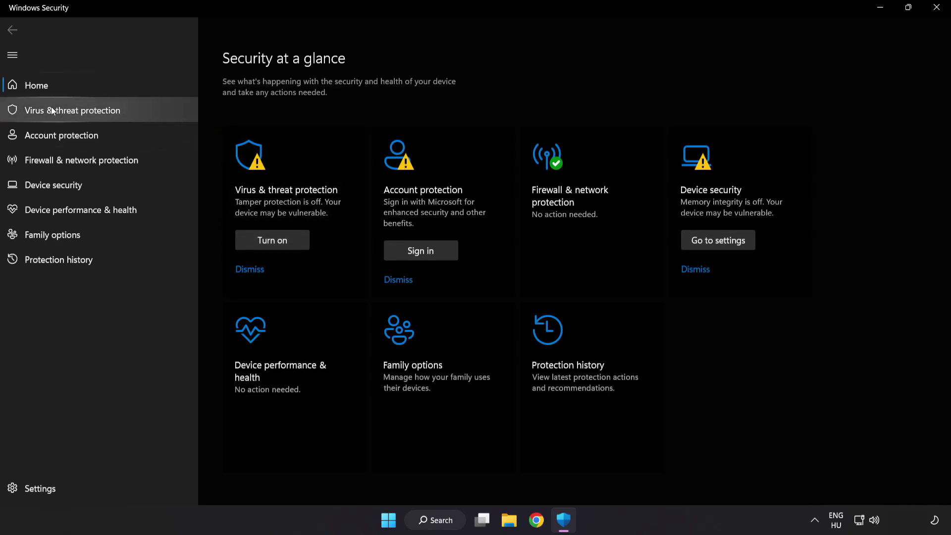
Go to Virus & threat protection's Manage settings and open Add or remove exclusions
left_click(145, 113)
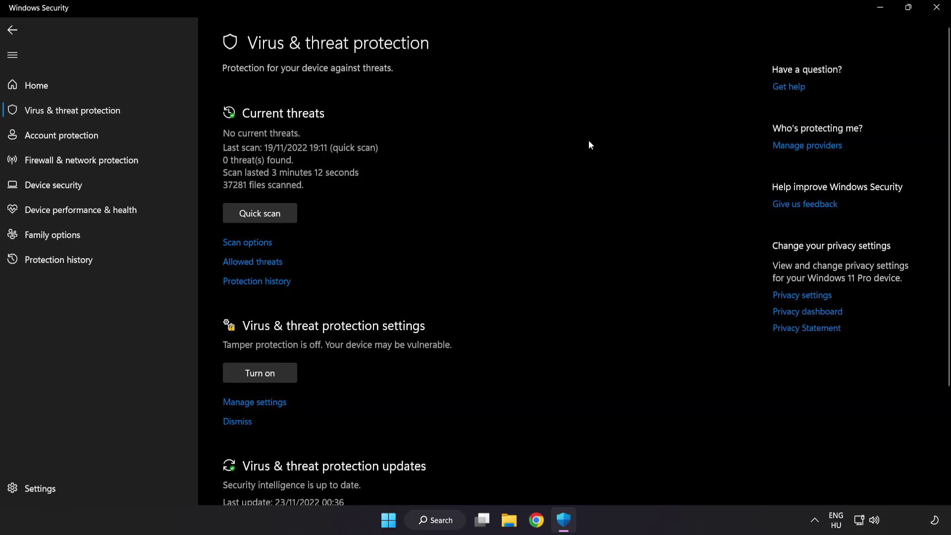
scroll(601, 143, "down", 3)
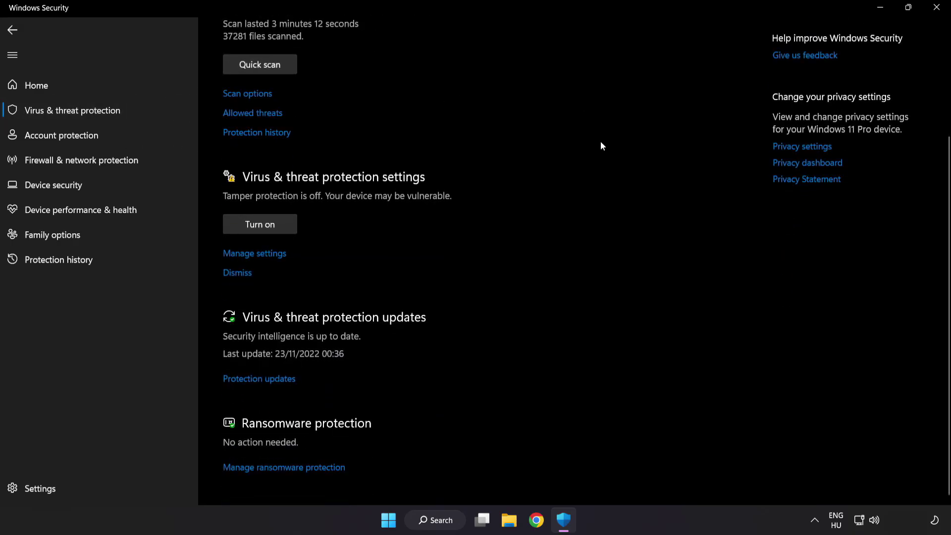
left_click(261, 255)
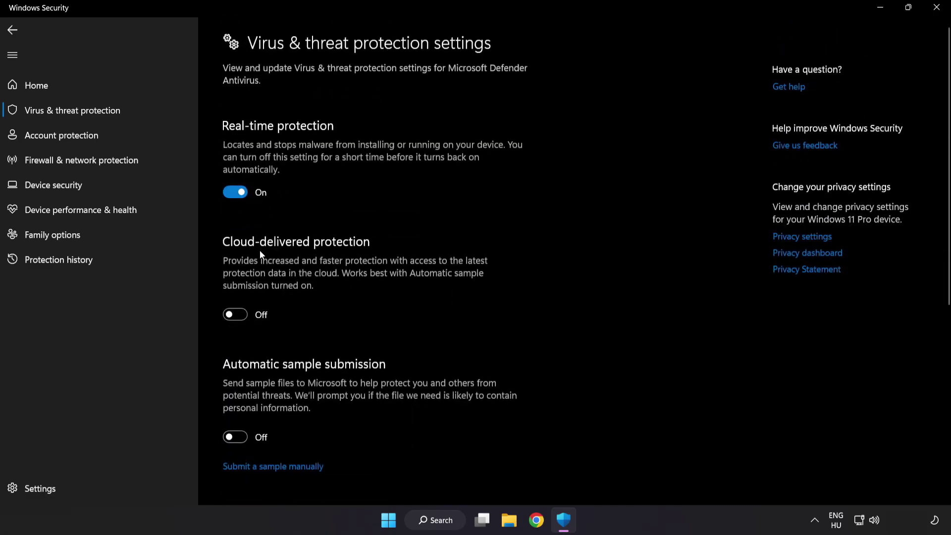
scroll(553, 258, "down", 2)
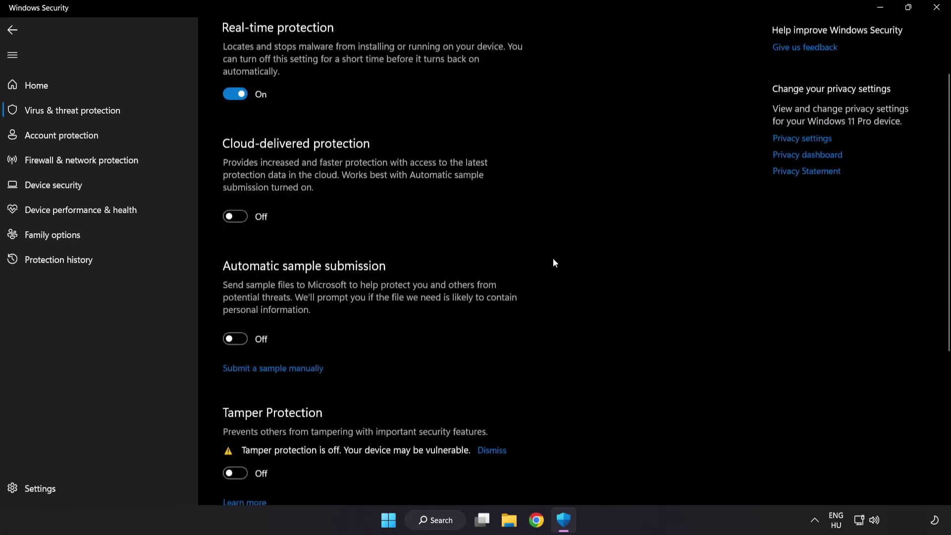
scroll(553, 257, "down", 4)
scroll(553, 259, "down", 1)
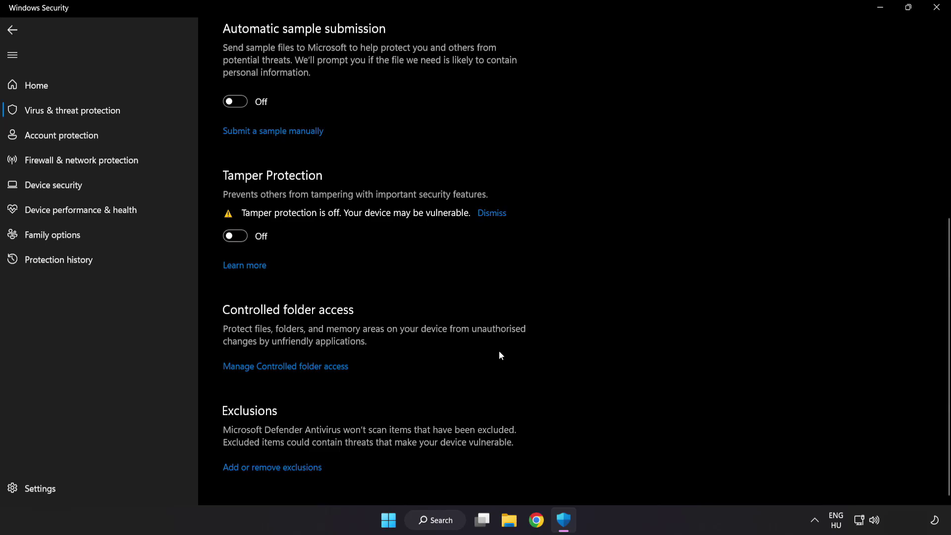
left_click(278, 469)
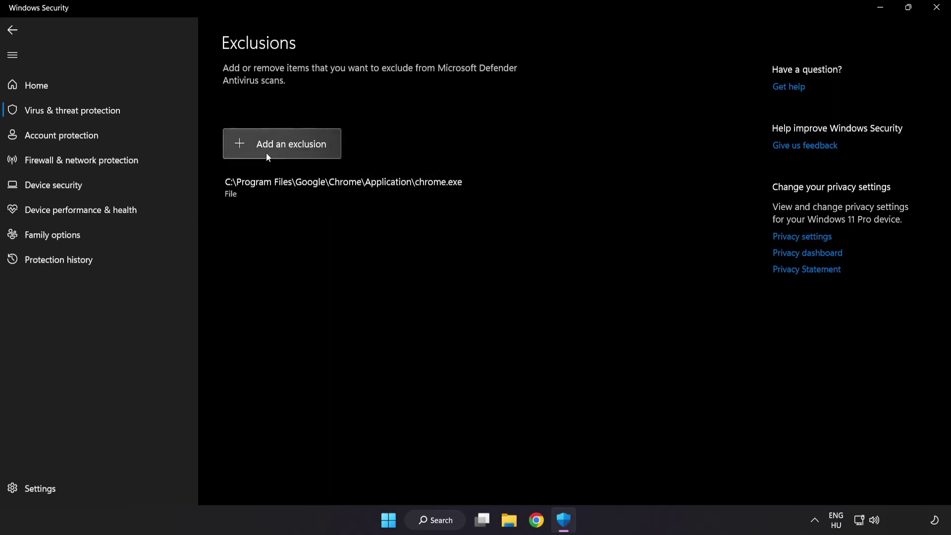
Add a file exclusion for the NOT WORKING APP shortcut in C:\Program Files (x86)\NOT WORKING APP
left_click(283, 151)
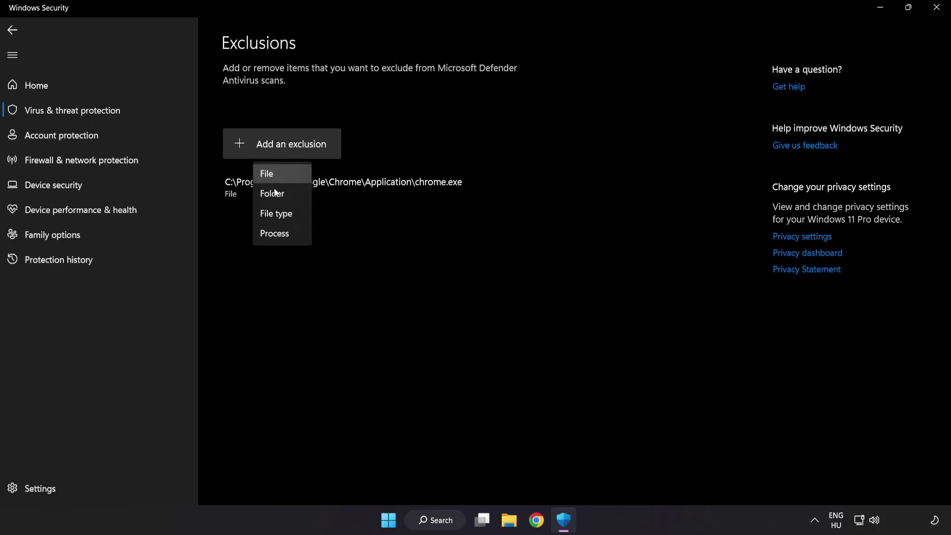
left_click(277, 174)
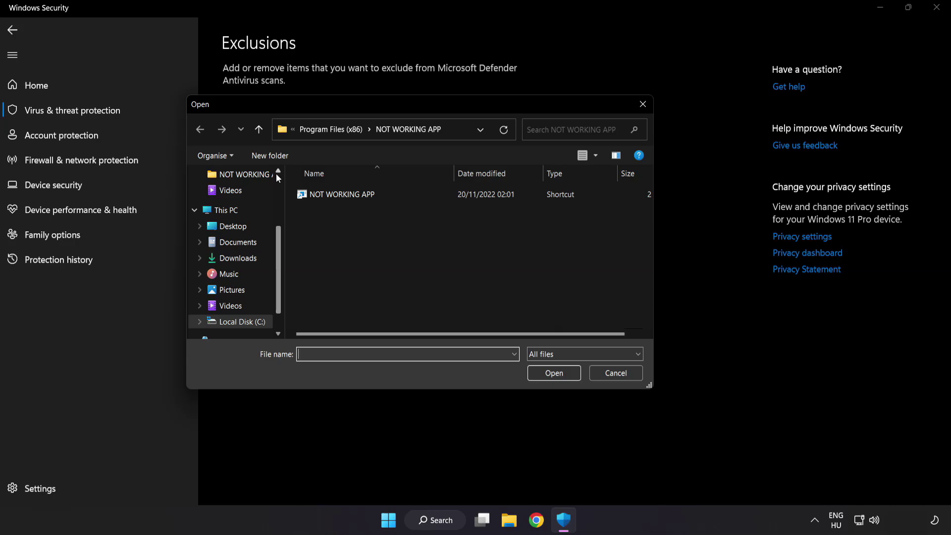
left_click(305, 132)
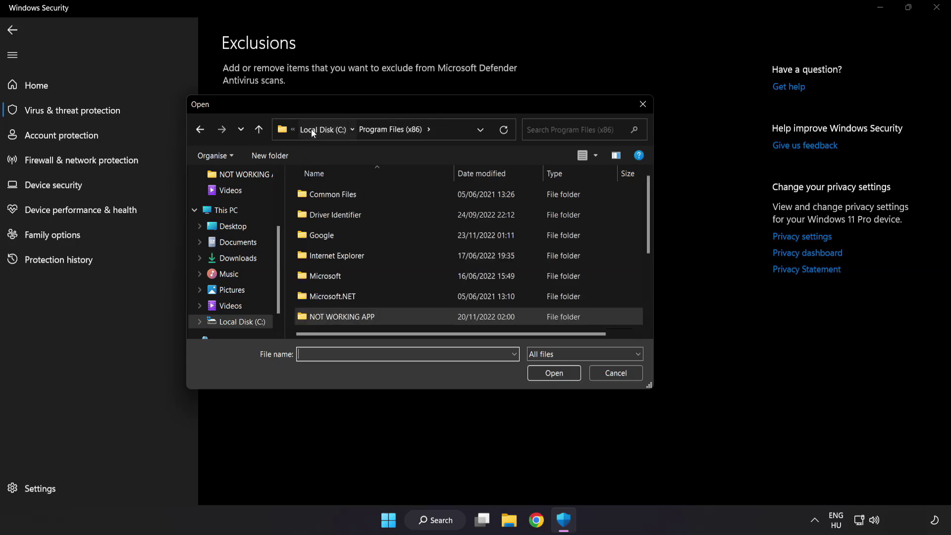
left_click(311, 129)
left_click(314, 129)
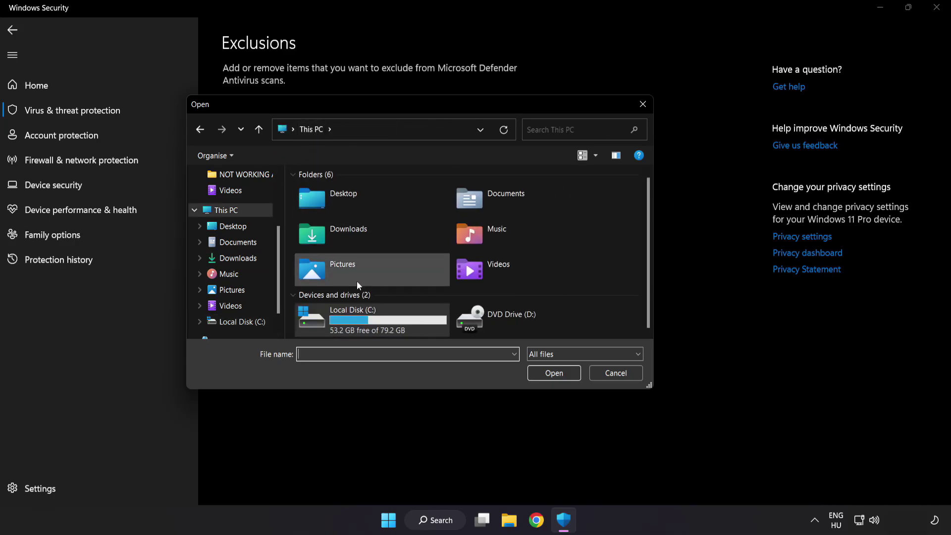
double_click(355, 325)
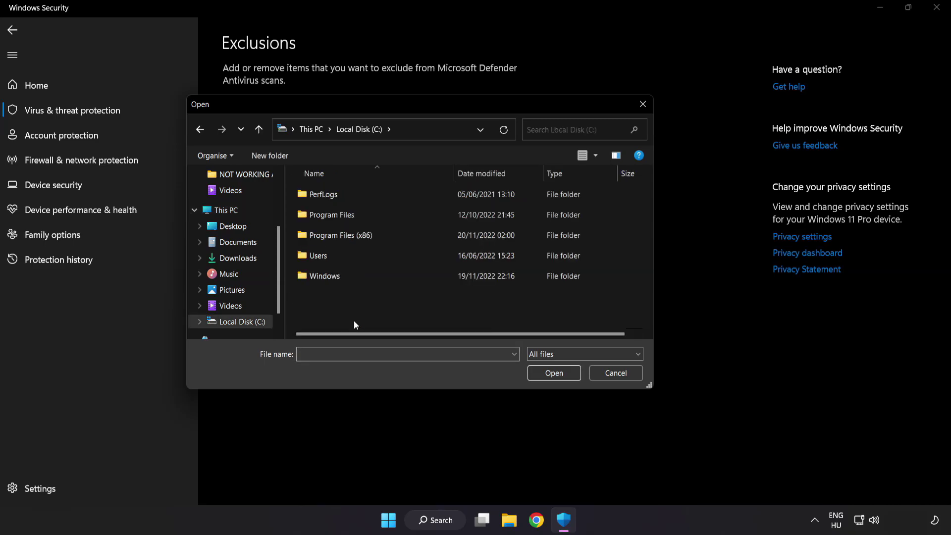
double_click(367, 230)
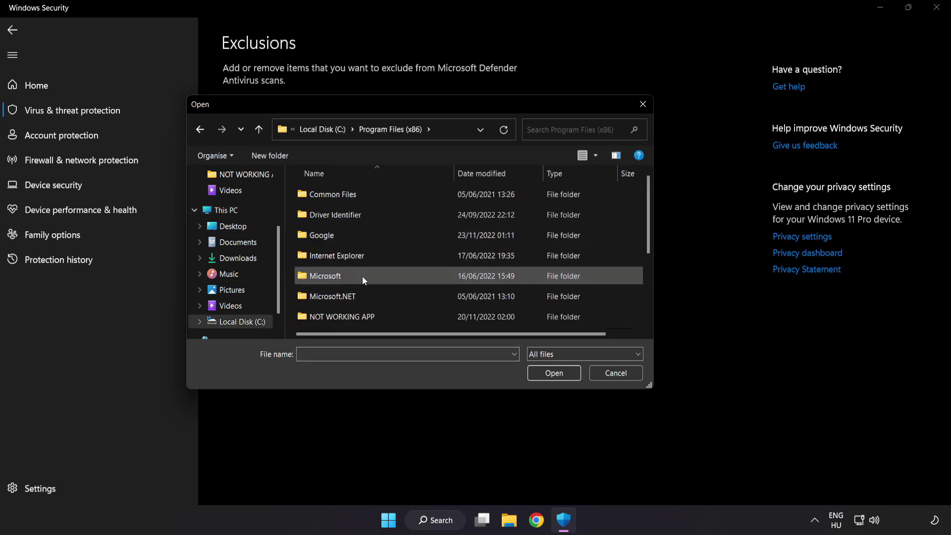
scroll(352, 317, "down", 1)
left_click(339, 259)
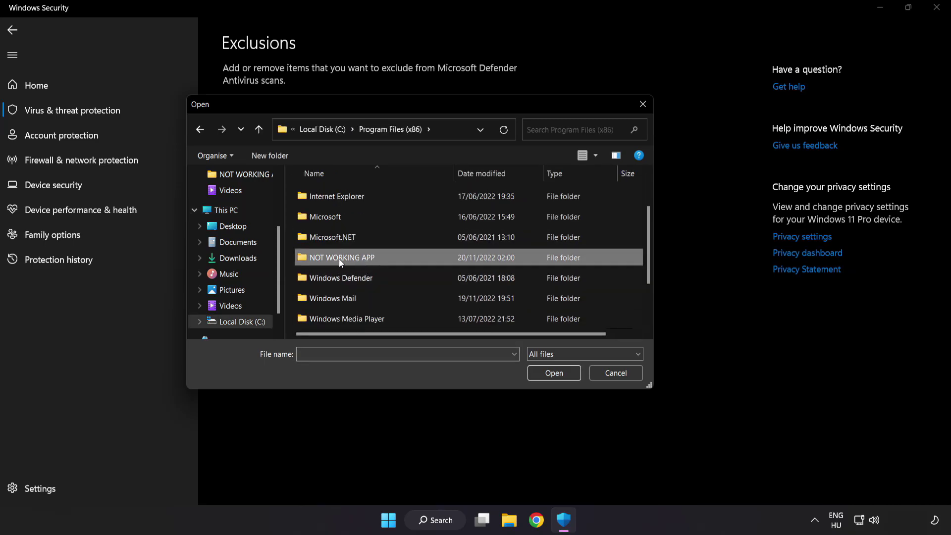
double_click(377, 258)
left_click(353, 198)
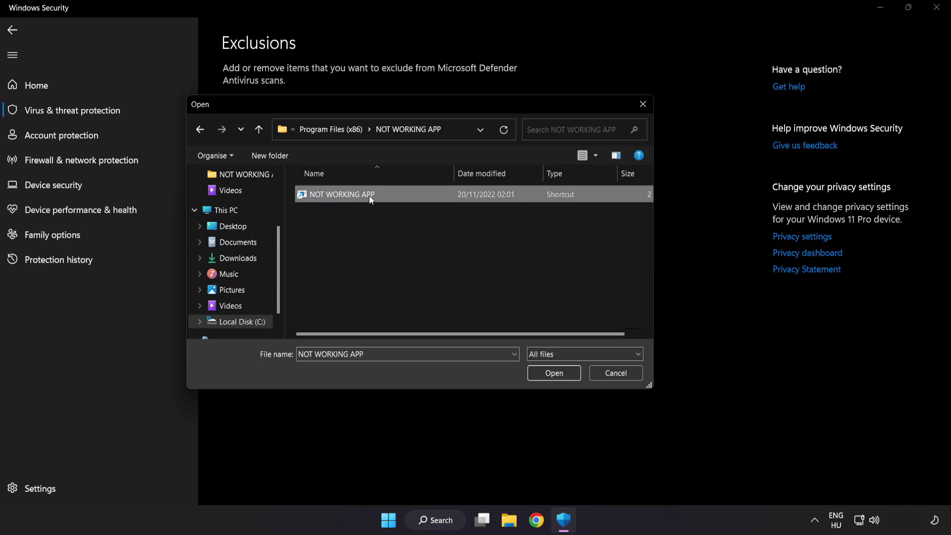
left_click(556, 380)
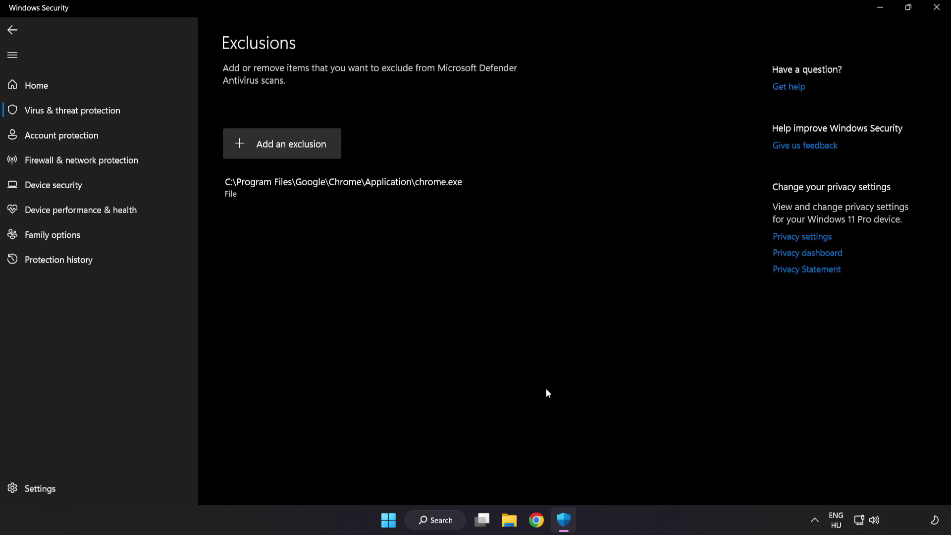
Close Windows Security and show the Start menu's power options for a restart
left_click(933, 15)
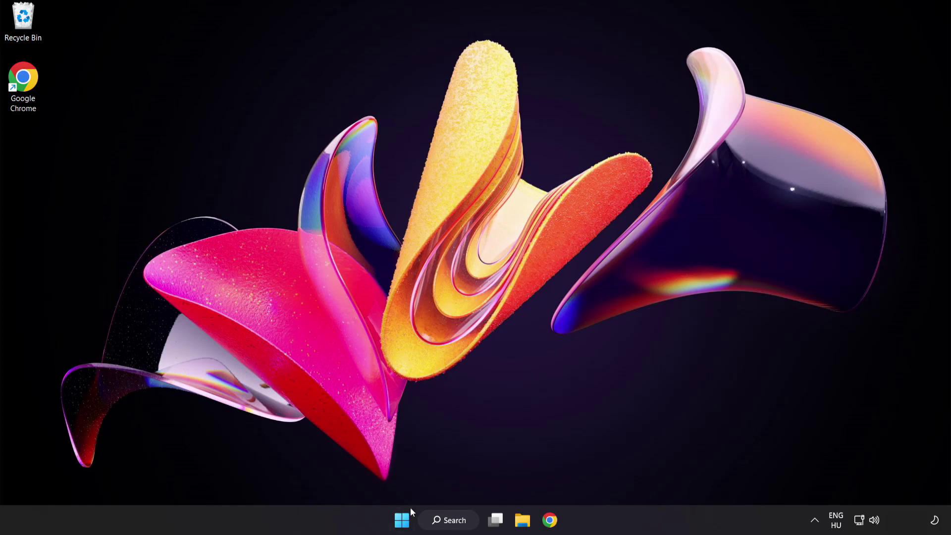
left_click(402, 519)
left_click(630, 477)
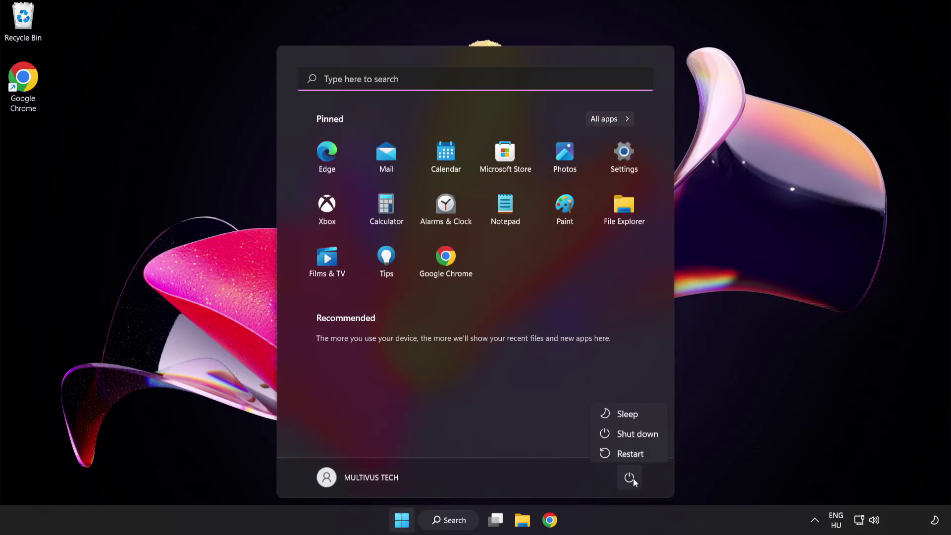